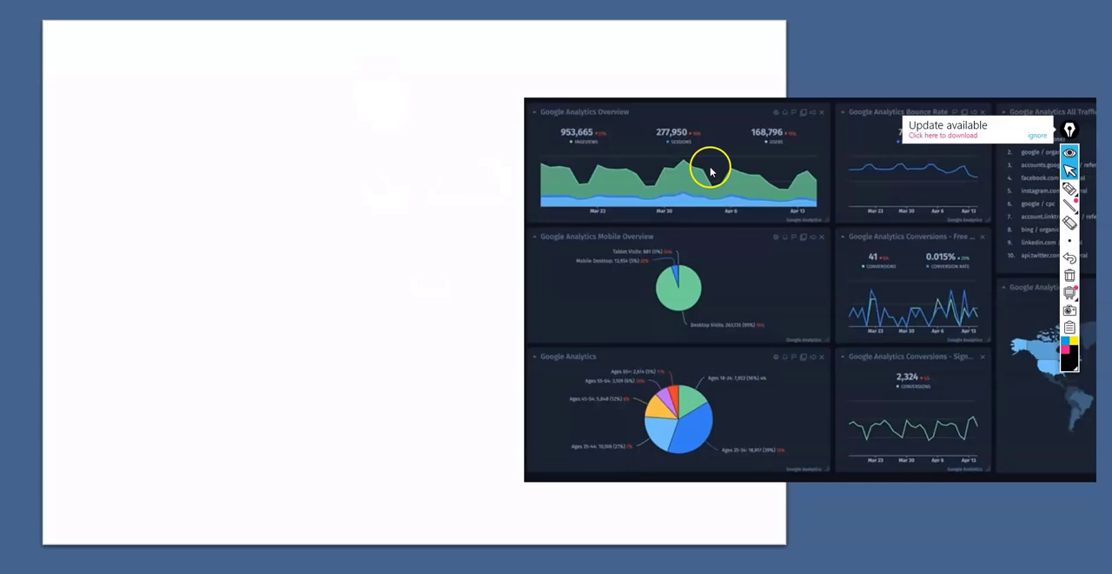
- Handwrite "Aggregation" and "Granularity" with the pen as two arrow-marked notes on the blank white slide area
click(1070, 187)
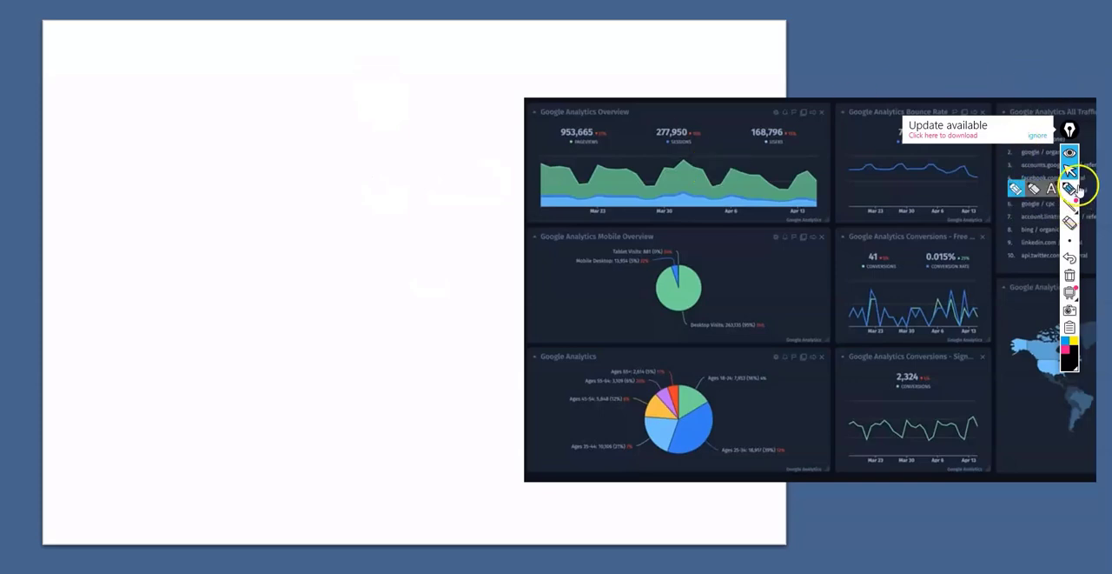
click(1024, 193)
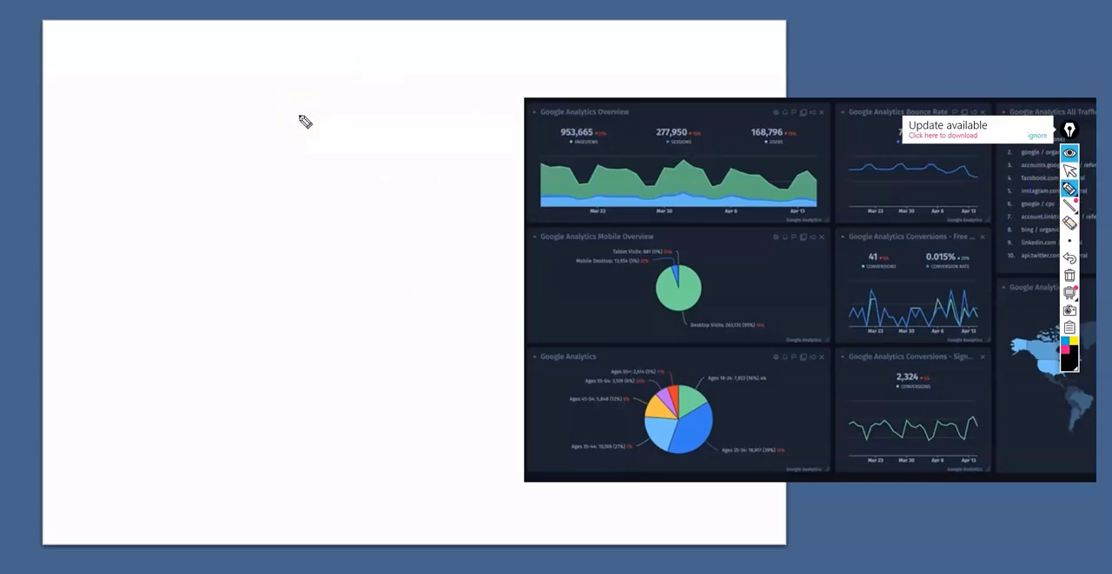
drag(240, 84, 234, 124)
drag(231, 161, 252, 218)
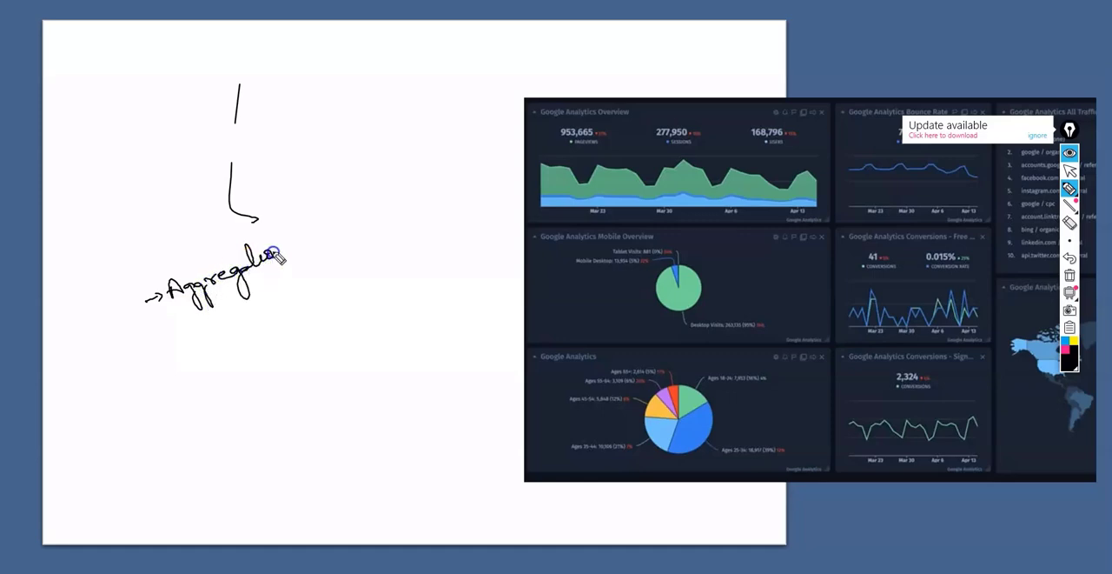
drag(171, 356, 184, 353)
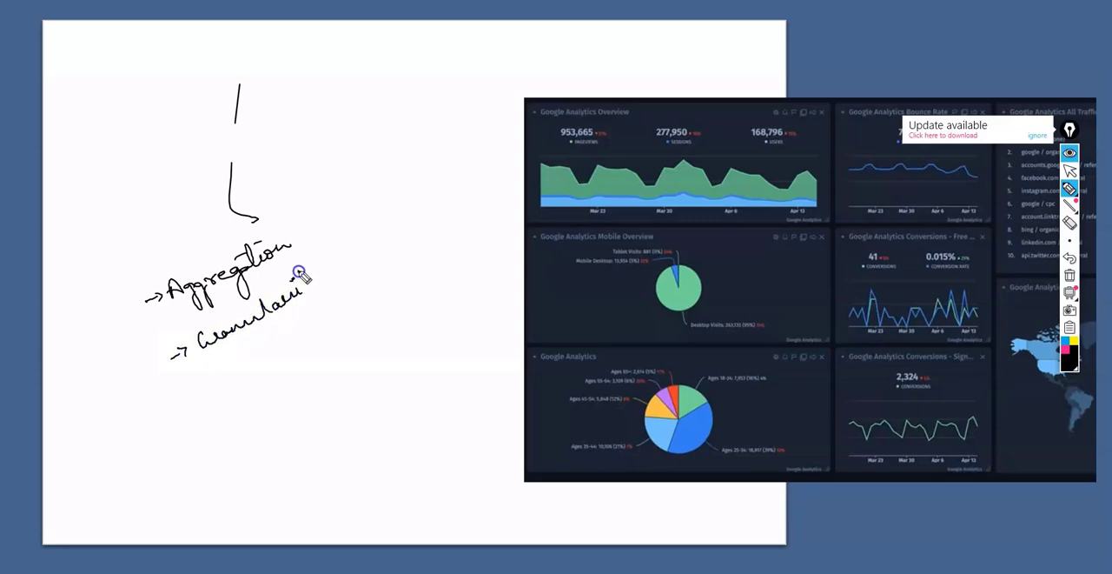
drag(330, 297, 318, 285)
drag(298, 279, 307, 276)
drag(291, 223, 298, 221)
drag(343, 262, 355, 252)
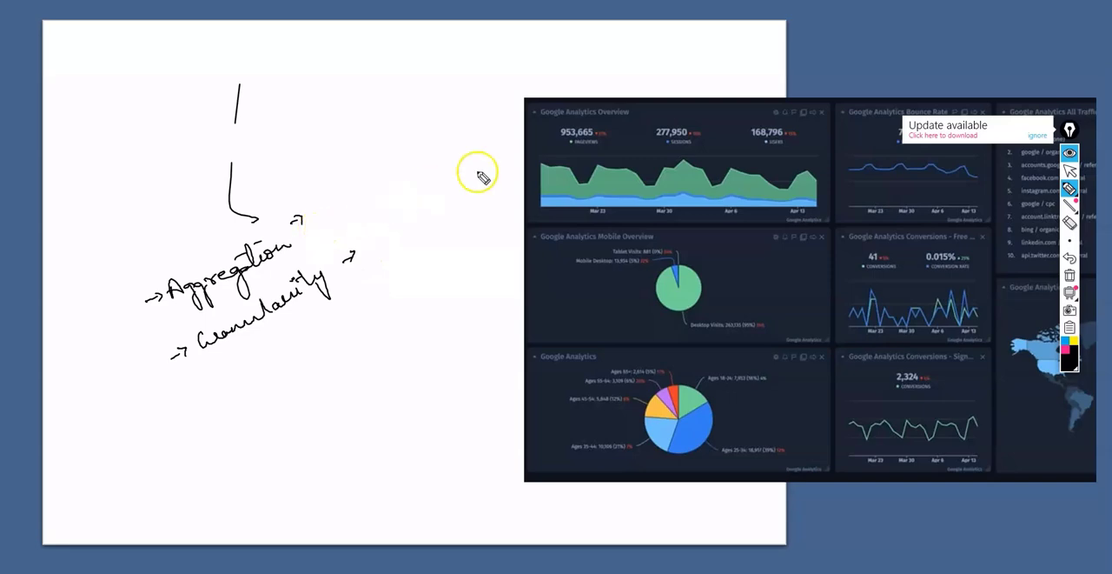
- Ignore the update notice and erase the two stray pen strokes above the Aggregation note
click(1037, 132)
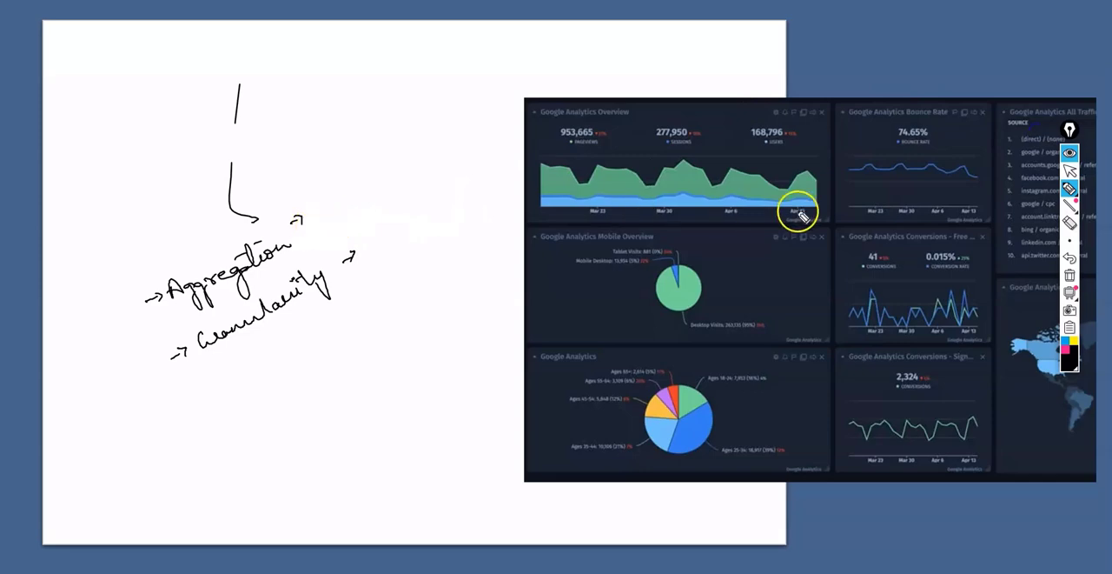
click(1070, 222)
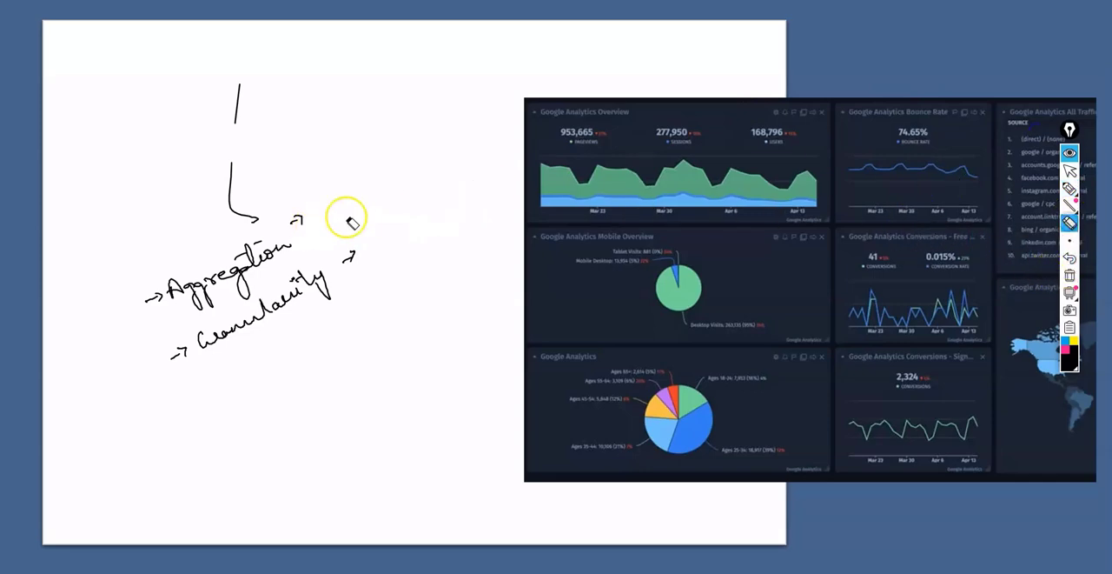
drag(348, 218, 226, 206)
click(235, 104)
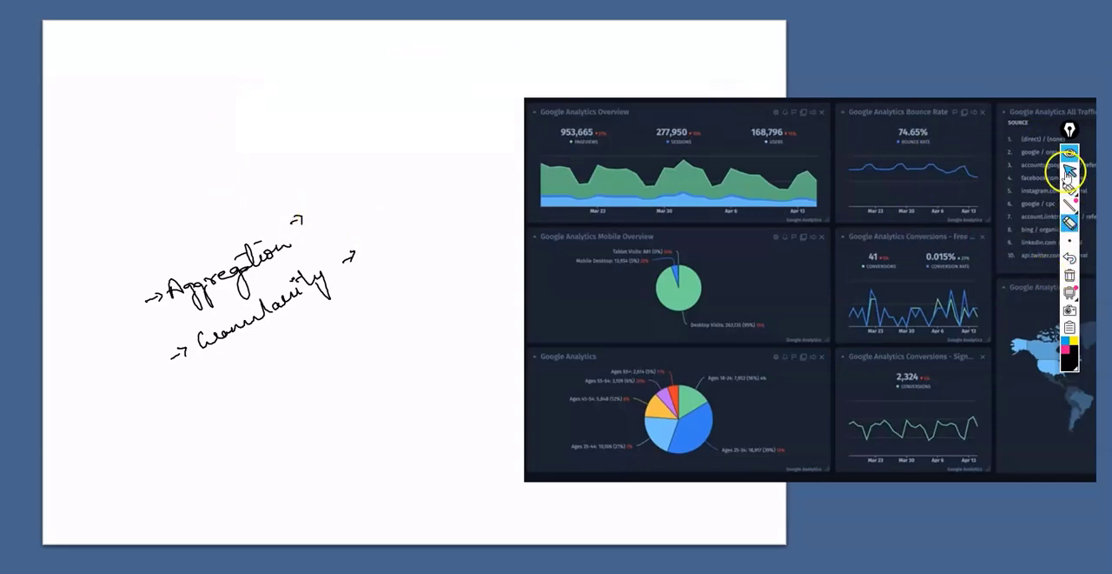
- Handwrite "level of detail of data" with an arrow beneath the Granularity note and add small sketch marks below it
mouse_move(1070, 186)
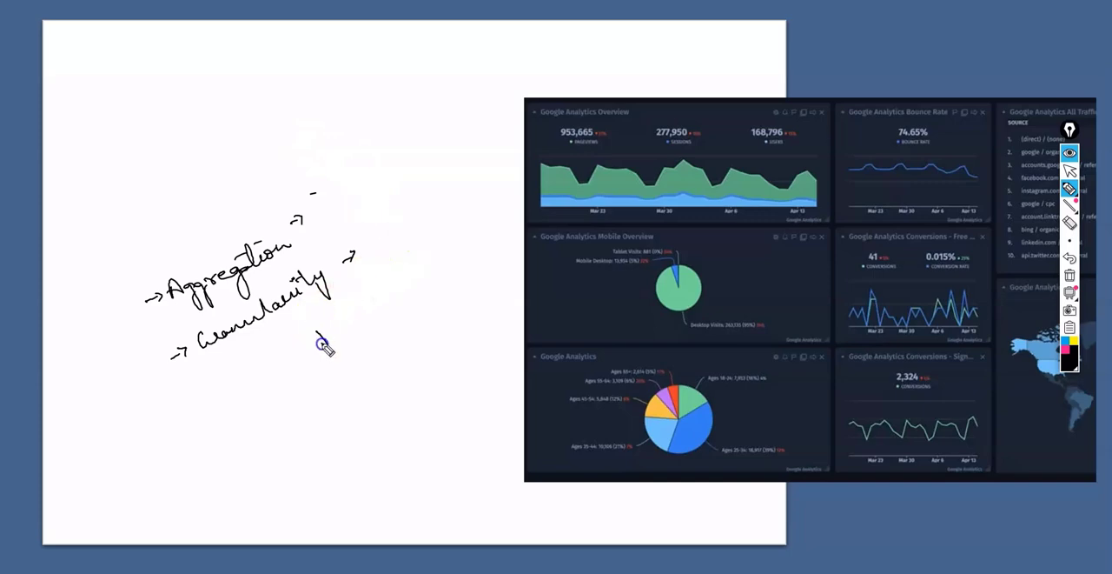
click(356, 349)
drag(348, 381, 353, 385)
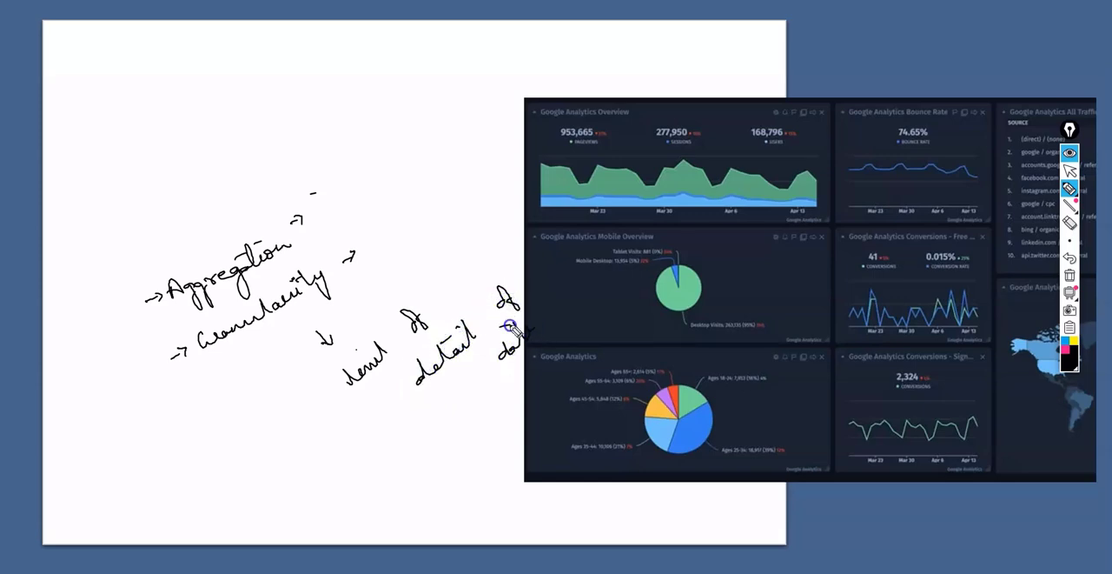
drag(510, 325, 518, 323)
drag(369, 466, 403, 418)
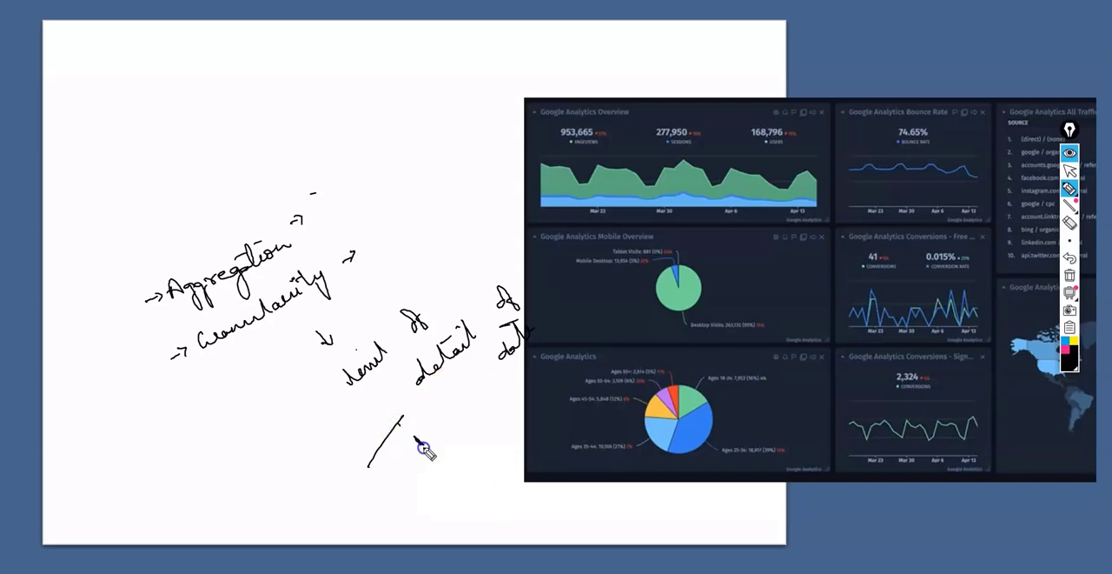
drag(423, 448, 424, 447)
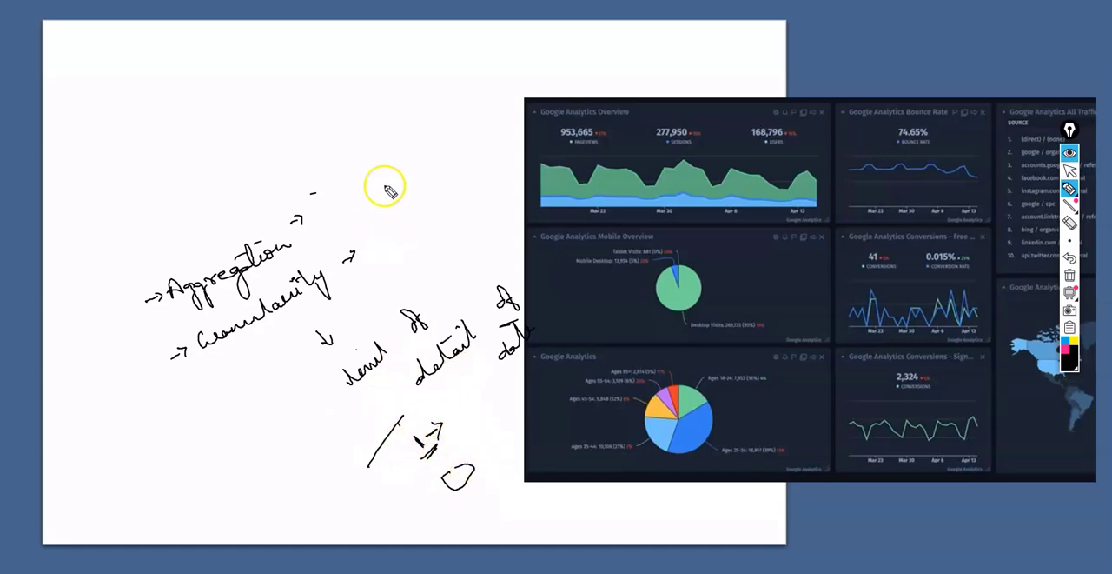
- Sketch data splitting into separate marks, note sum, average and minimum under "Agg", and clear all annotations
mouse_move(423, 186)
mouse_down()
mouse_move(425, 227)
mouse_move(462, 254)
mouse_up()
mouse_move(486, 229)
mouse_down()
mouse_move(484, 239)
mouse_move(508, 231)
mouse_up()
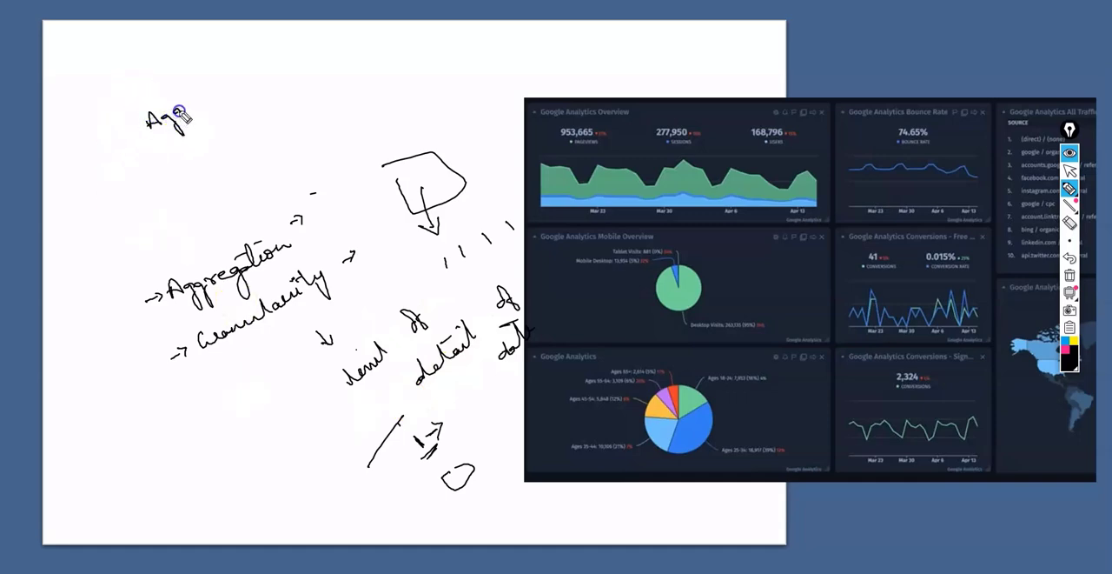
mouse_move(201, 300)
mouse_down()
mouse_move(223, 300)
mouse_move(254, 276)
mouse_up()
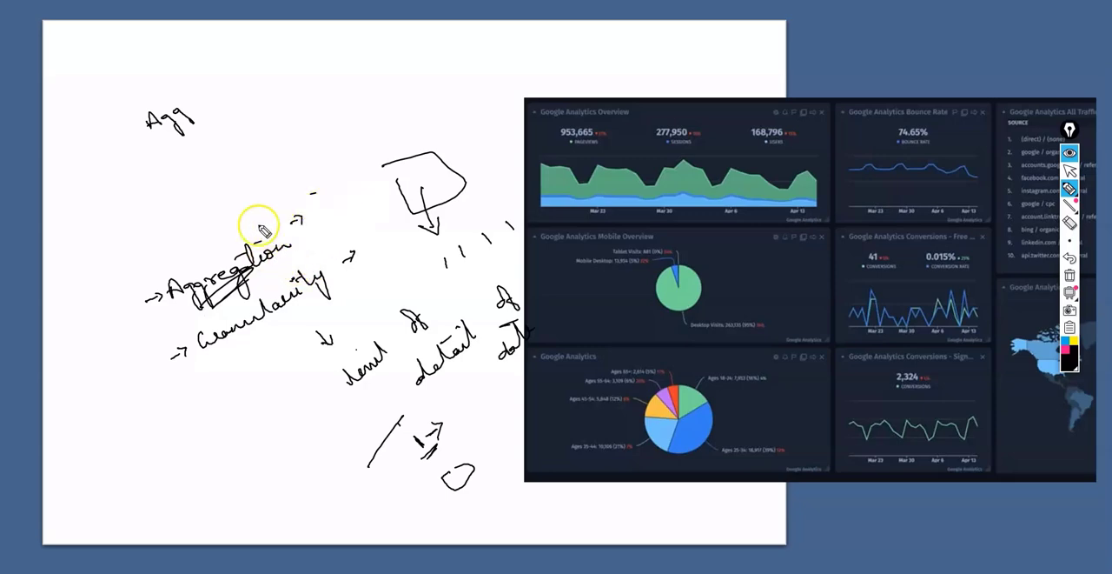
drag(194, 146, 210, 153)
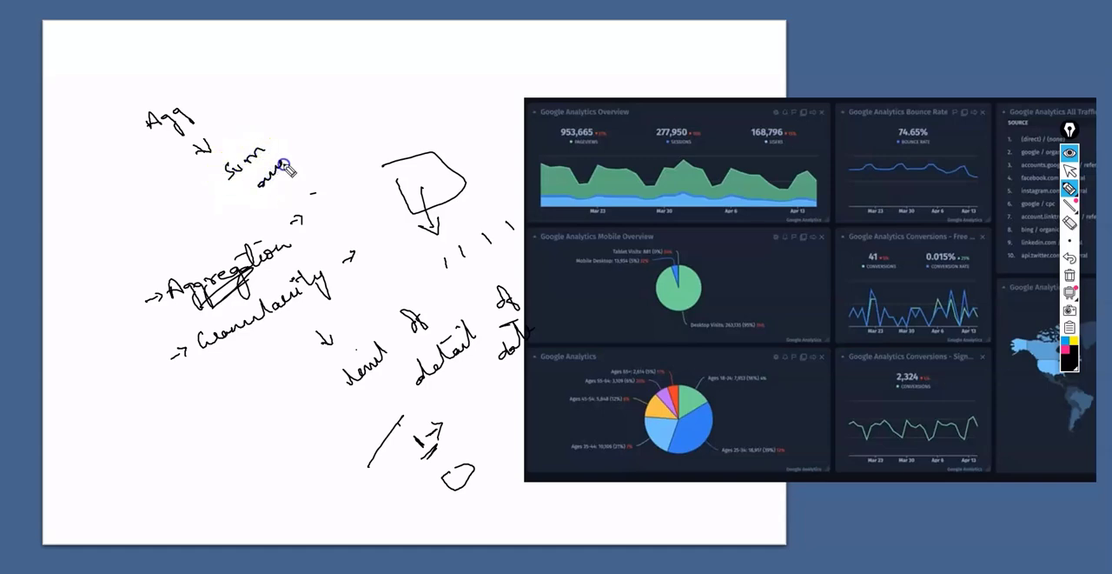
drag(315, 125, 325, 128)
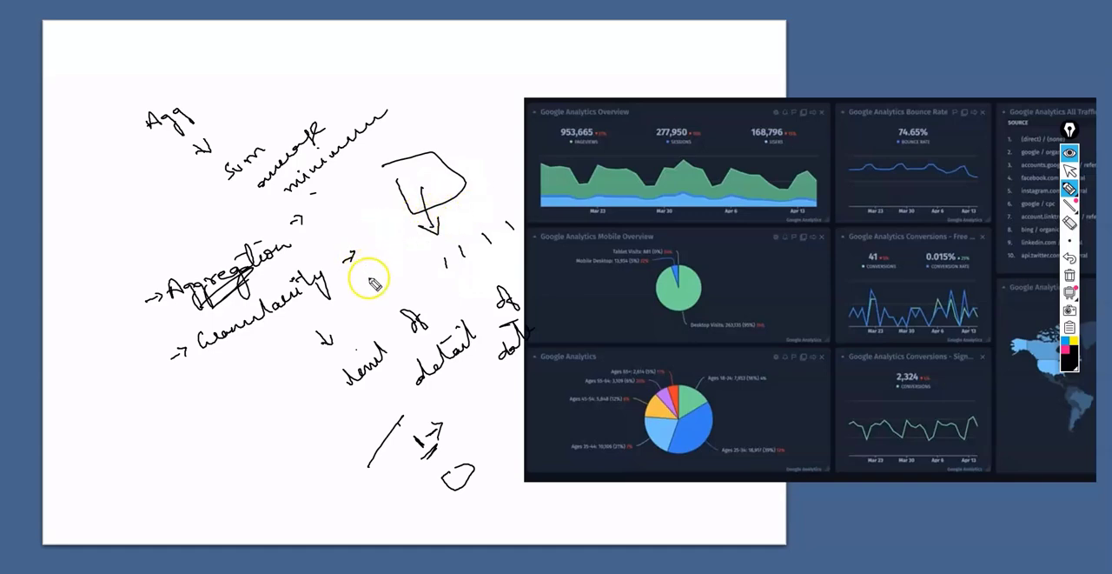
click(1071, 276)
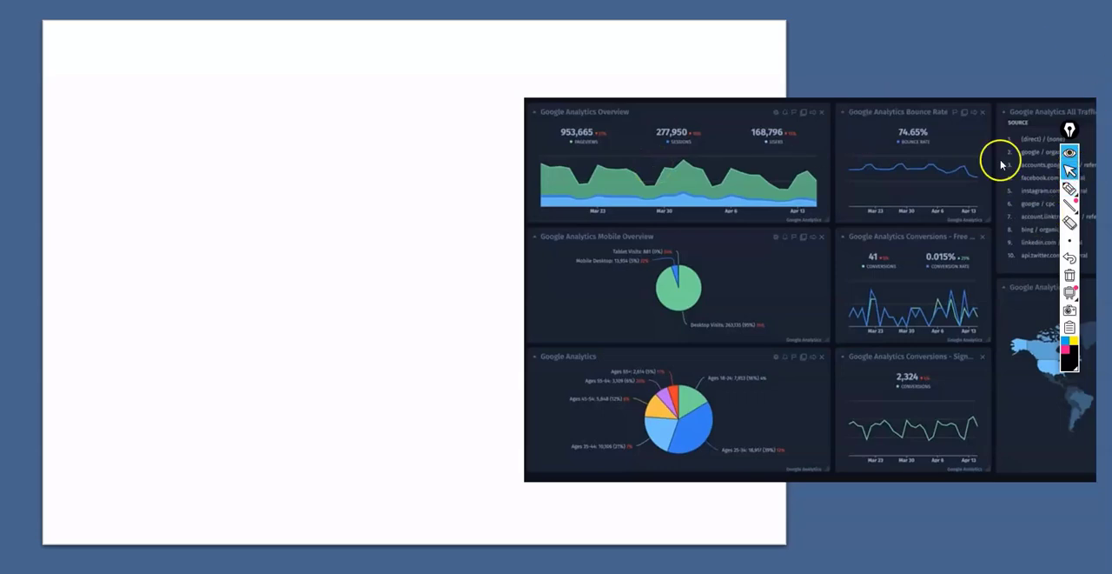
- Switch to Tableau Public and connect to the Excel workbook P1-Long-Term-Unemployment-Statistics
key(alt+Tab)
key(alt+Tab)
key(alt+Tab)
key(alt+Tab)
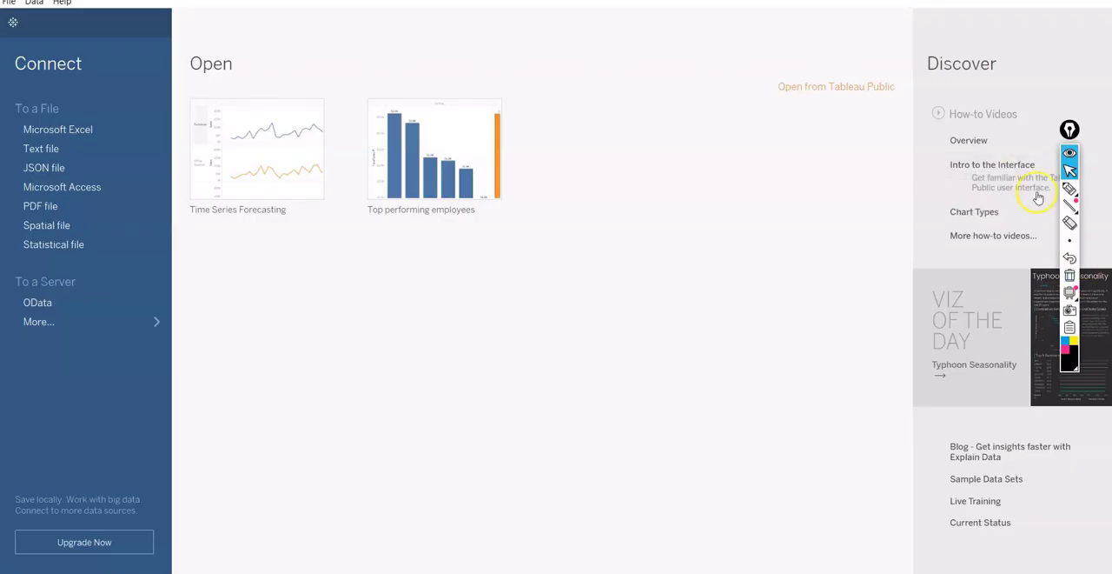
click(70, 131)
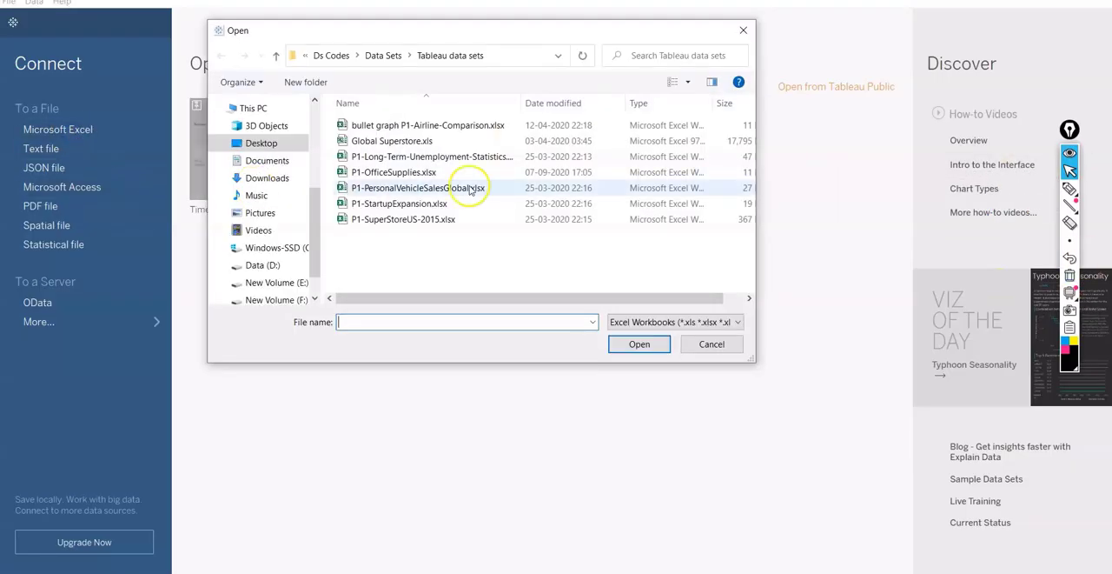
click(469, 158)
click(640, 345)
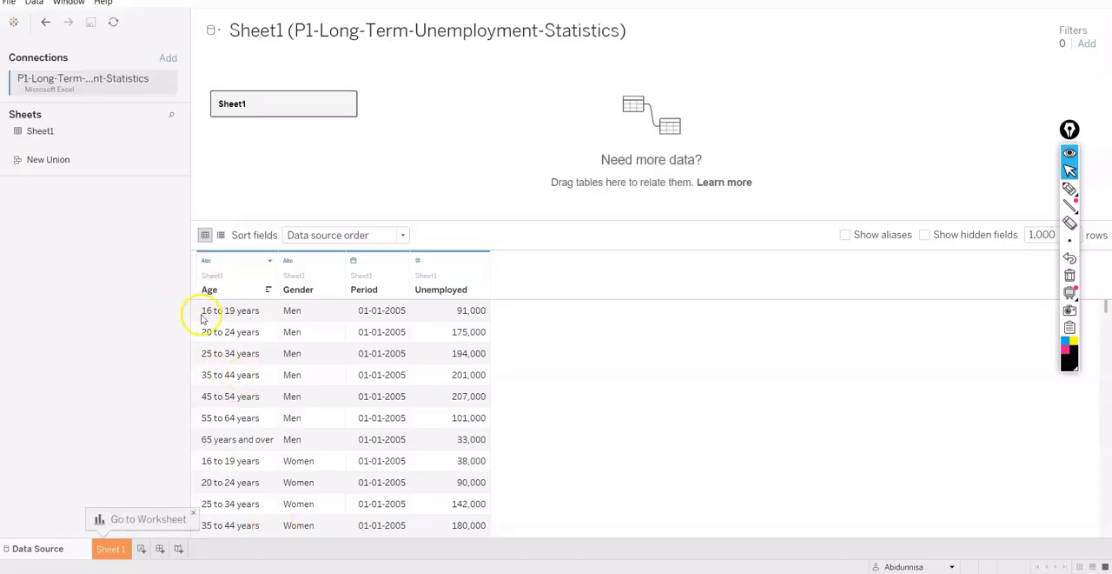
- Open the Sheet 1 worksheet and add the Age field to Rows
click(109, 549)
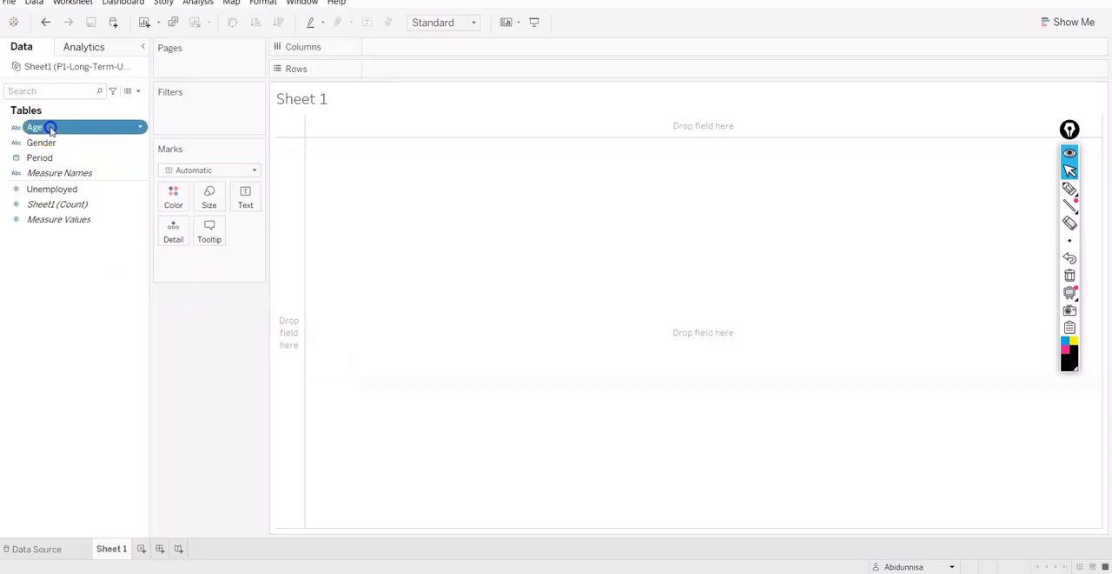
mouse_move(46, 127)
mouse_down()
mouse_move(396, 78)
mouse_move(400, 56)
mouse_move(52, 113)
mouse_up()
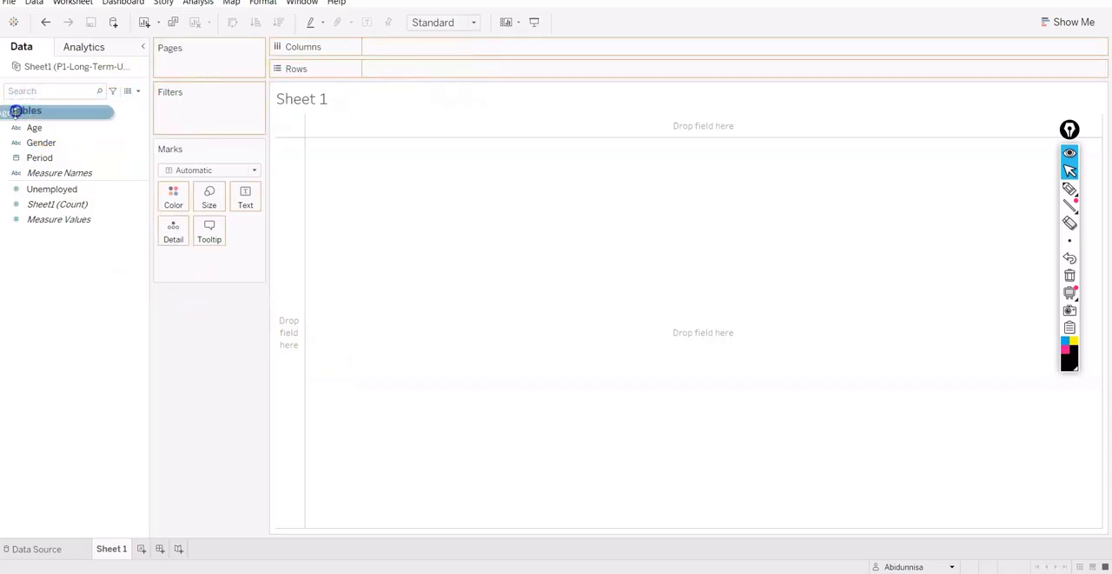
double_click(67, 127)
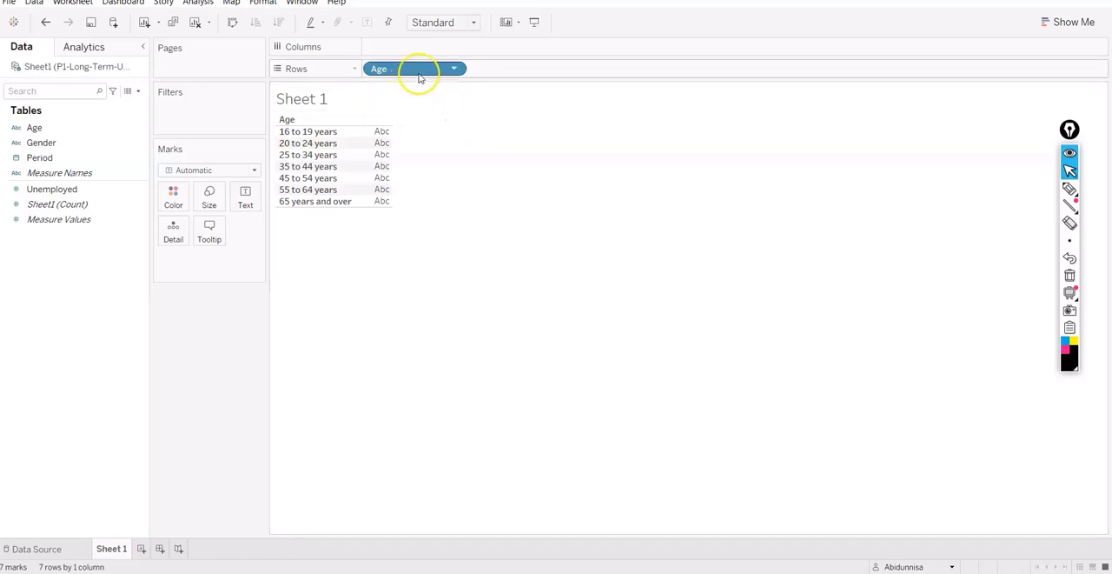
- Check the Aggregate Measures option and add the Unemployed measure to Columns as a sum
click(207, 5)
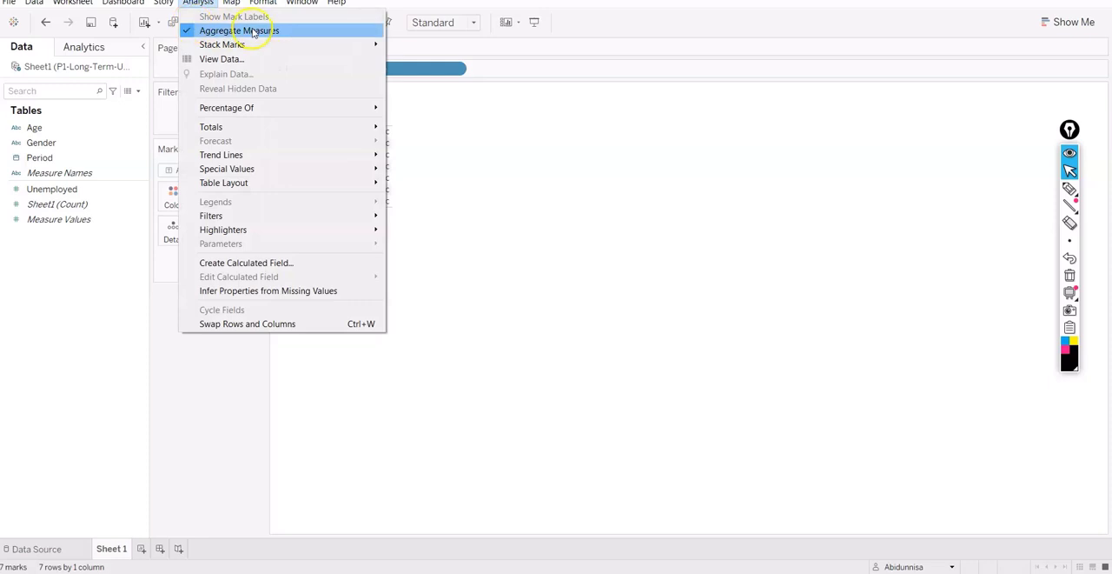
click(480, 131)
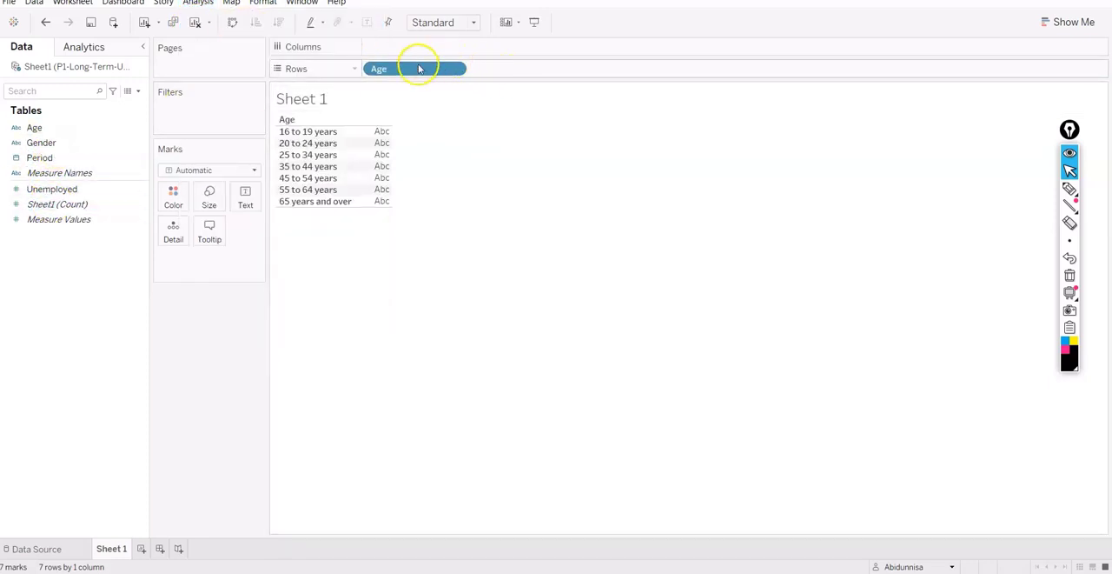
double_click(49, 189)
drag(218, 259, 402, 50)
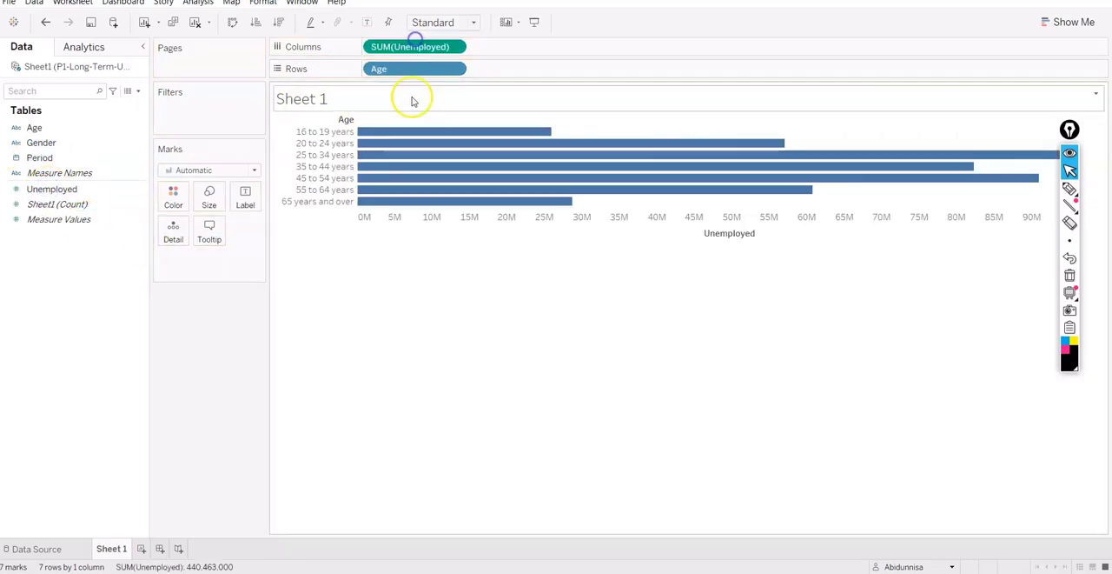
click(316, 133)
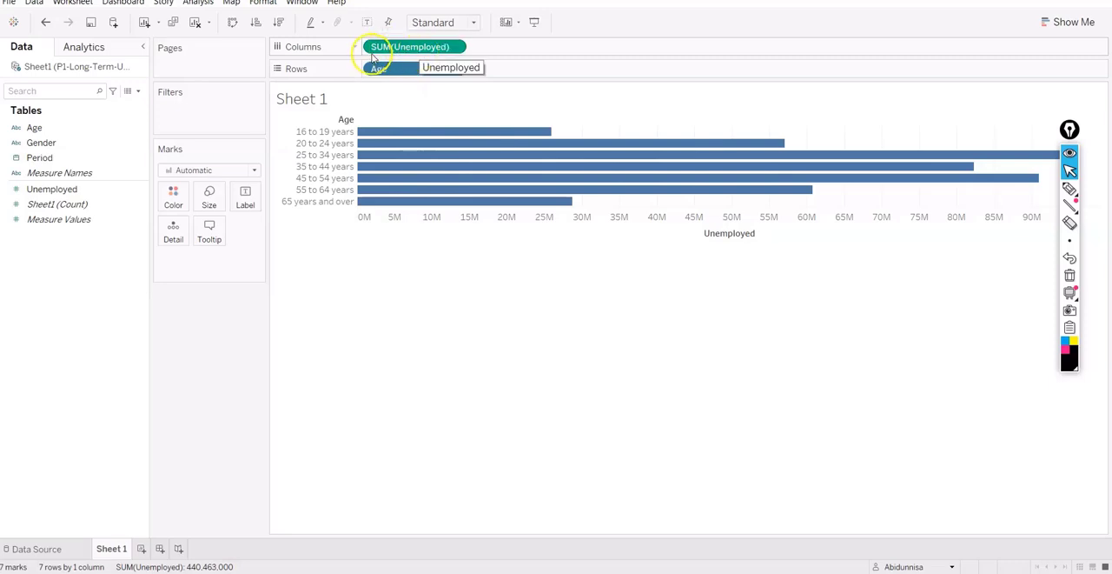
- Turn off Aggregate Measures and choose Sum as the measure for Unemployed on Columns
click(205, 3)
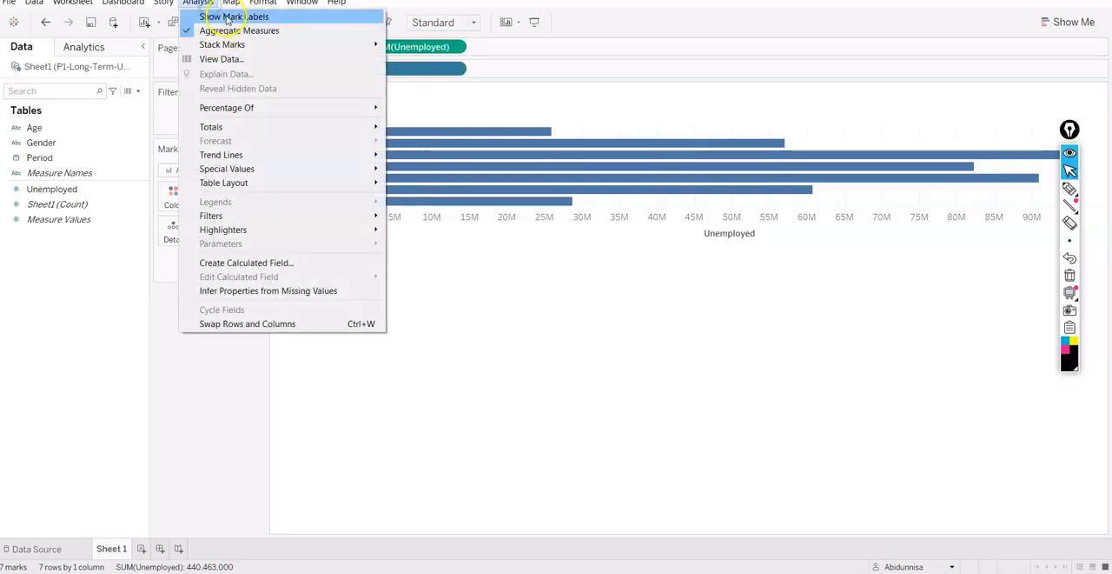
click(236, 31)
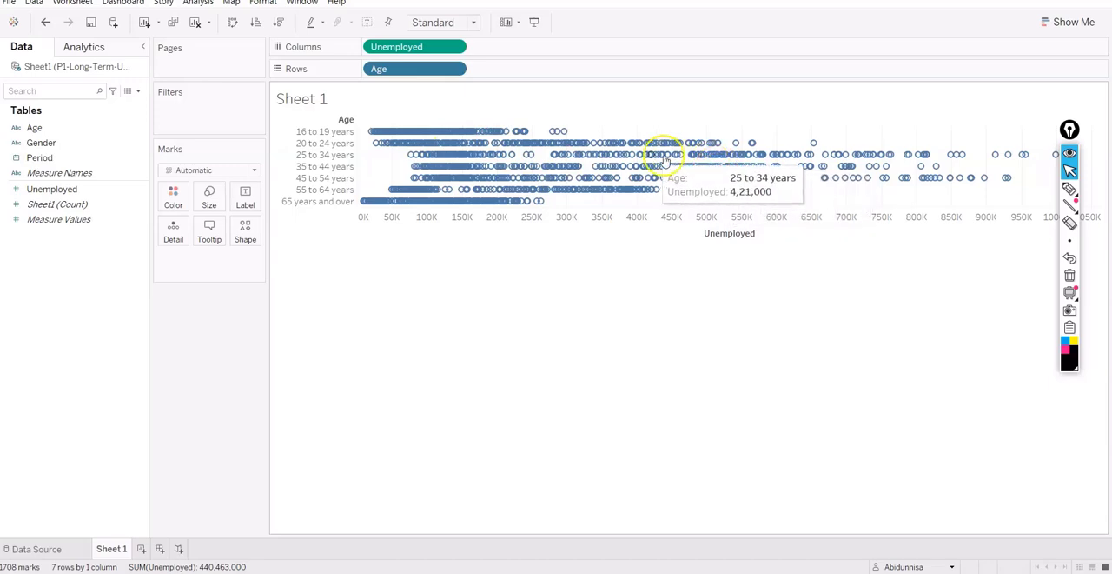
click(454, 48)
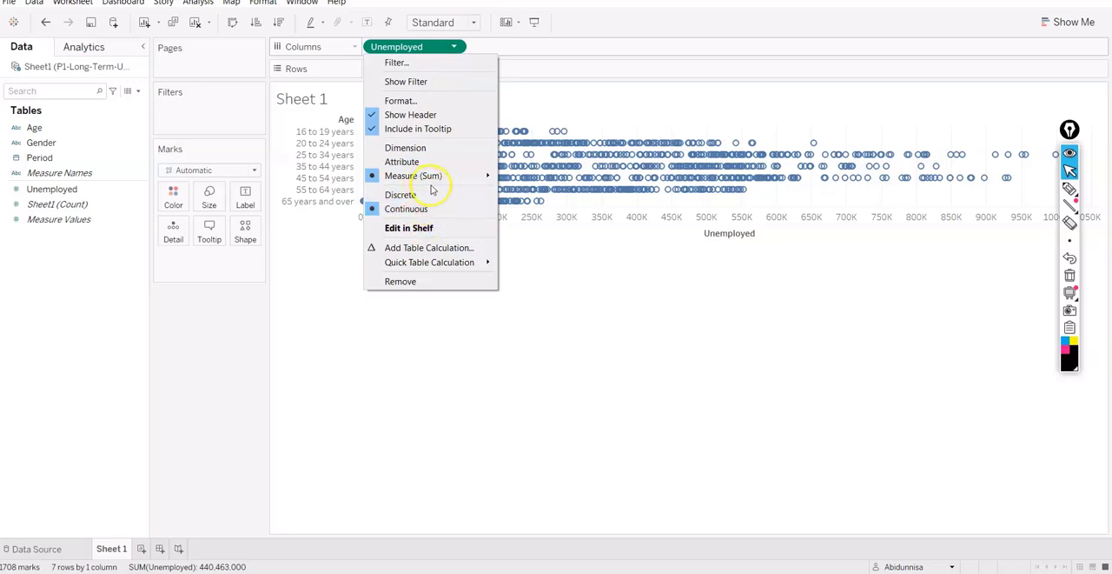
mouse_move(489, 176)
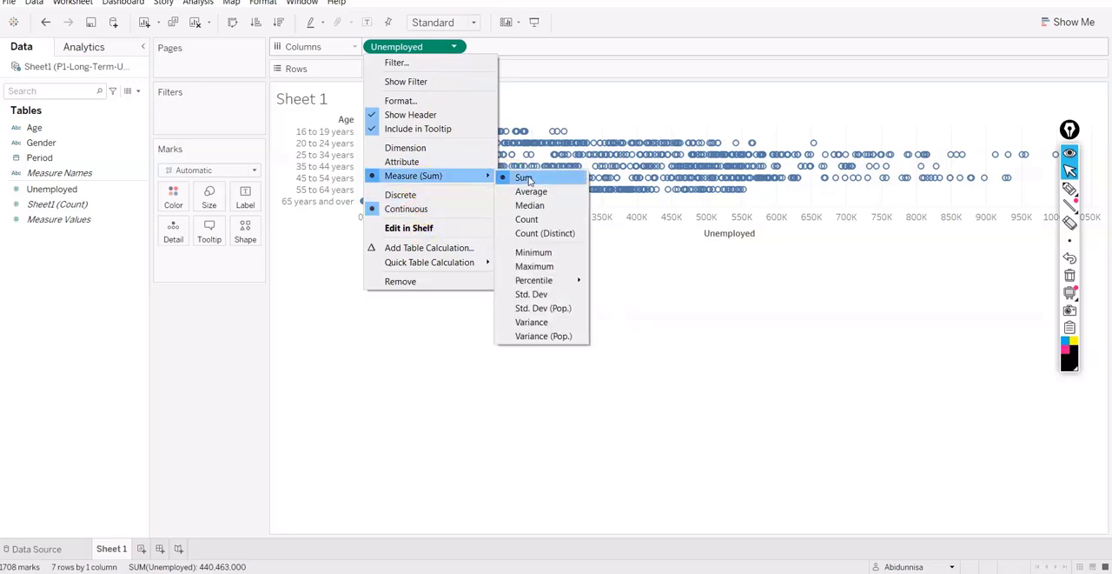
click(527, 178)
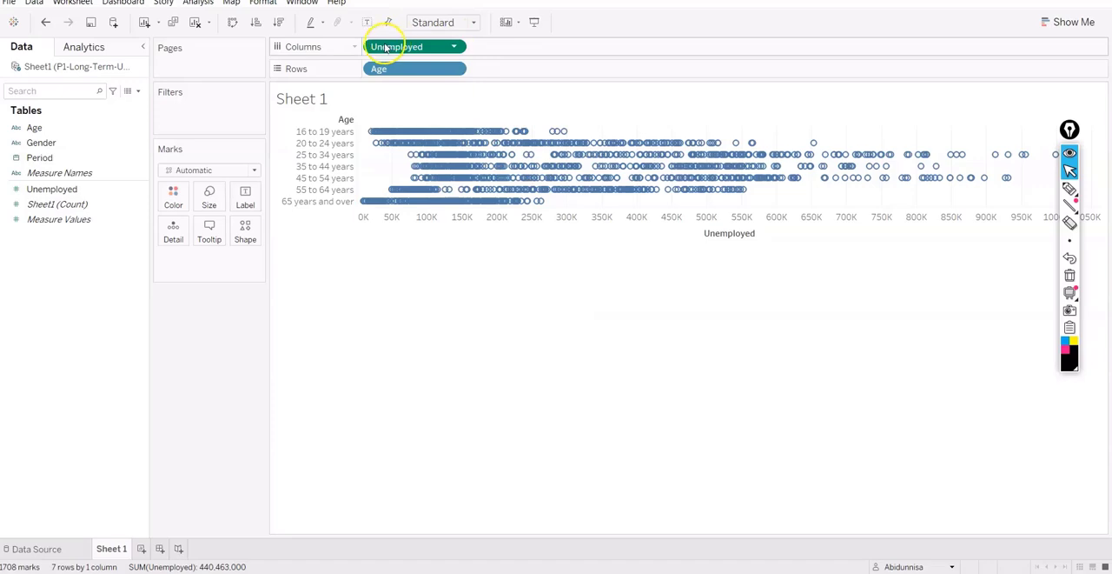
- Turn Aggregate Measures back on for the Unemployed by Age view
click(198, 3)
click(213, 33)
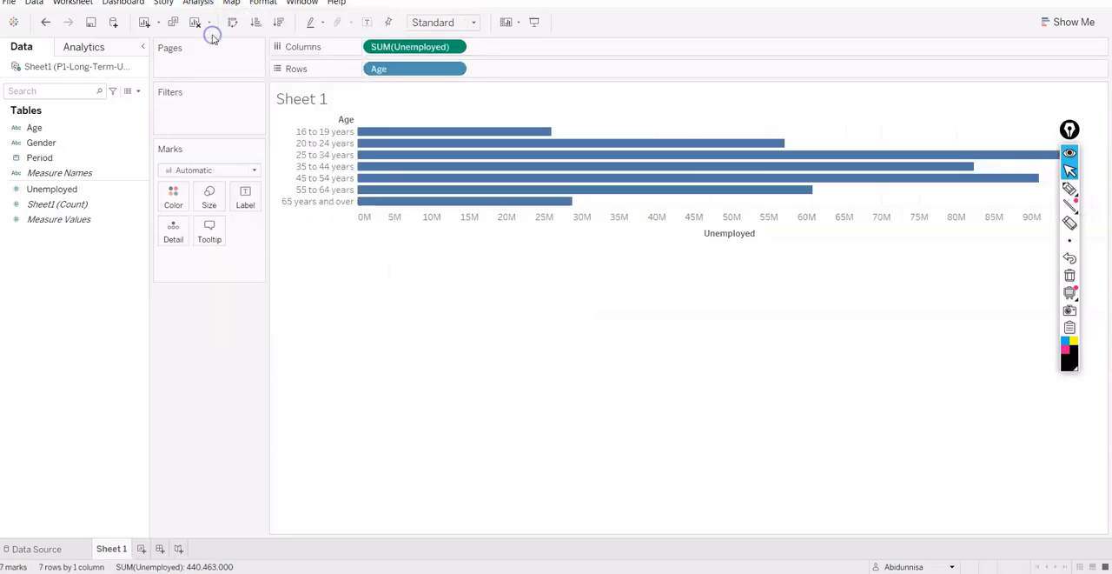
- Remove the Age field from Rows so that only the Unemployed measure remains in the view
click(449, 71)
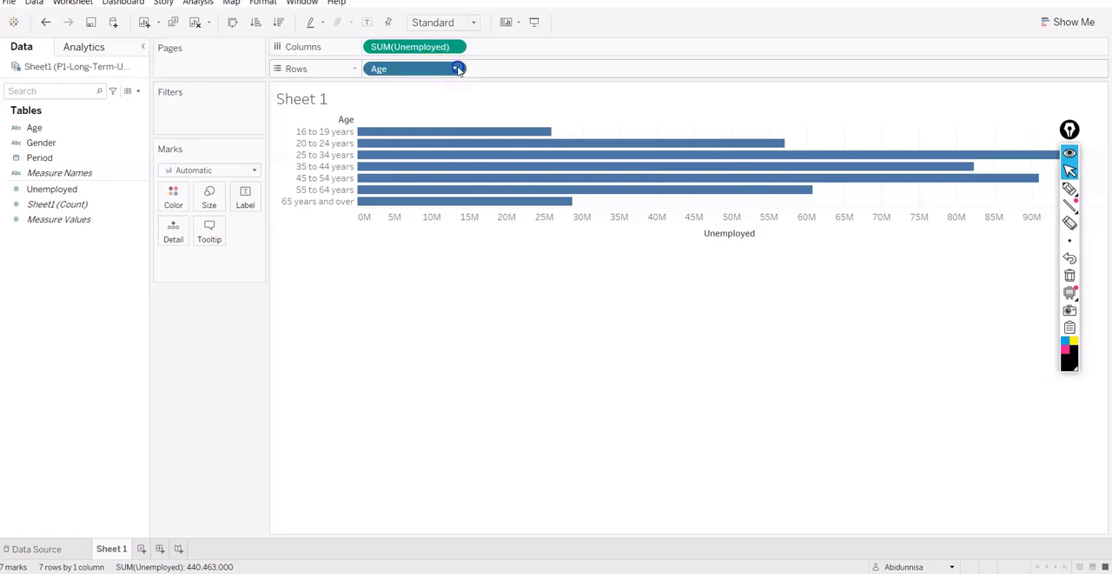
click(455, 69)
drag(435, 68, 223, 330)
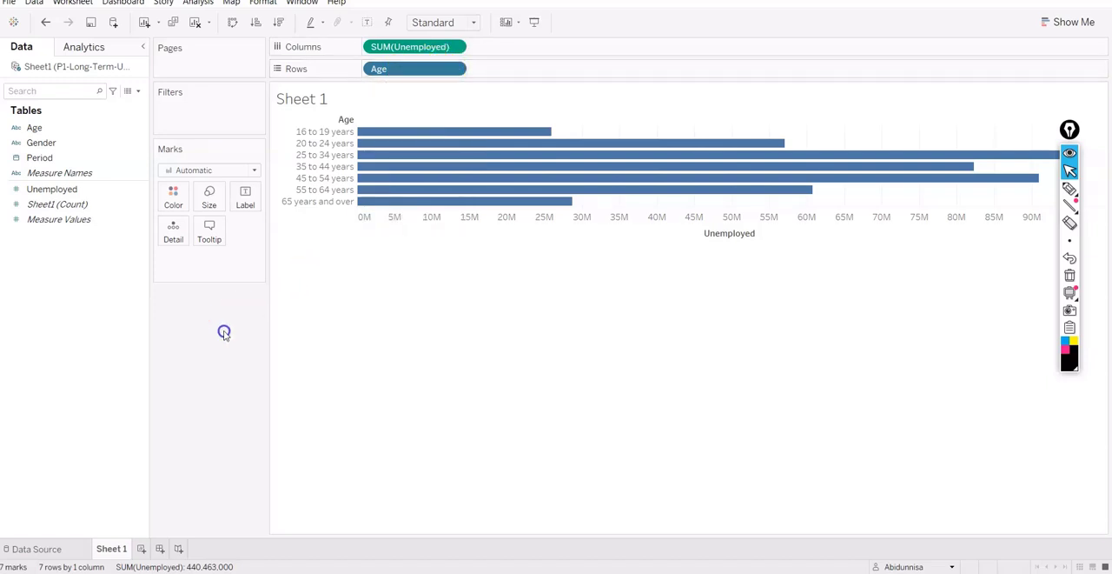
drag(414, 69, 238, 342)
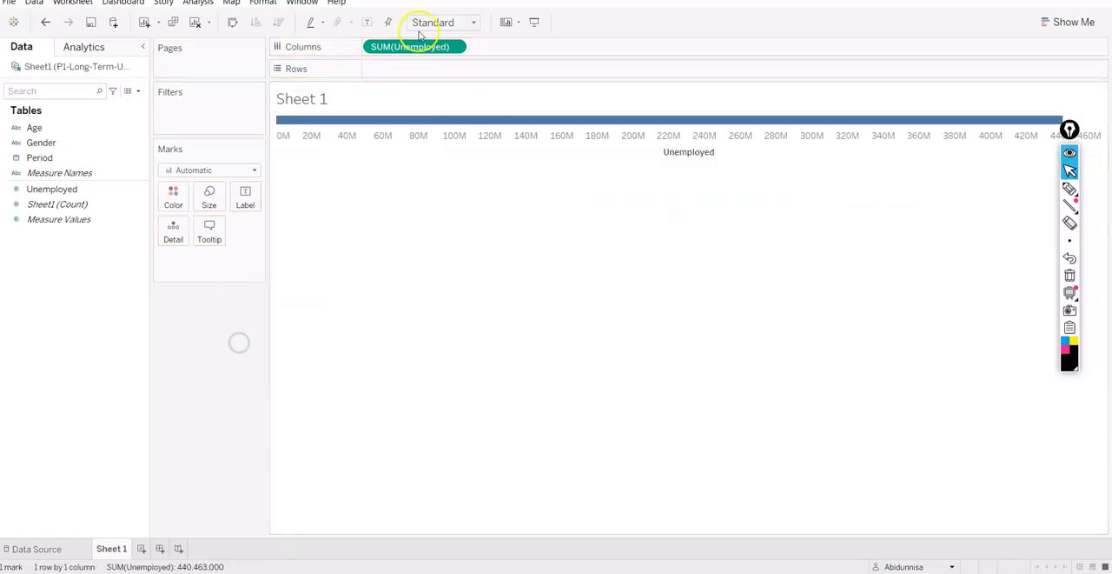
- Add the Period field to the view by year and place it on Rows
mouse_move(408, 46)
mouse_down()
mouse_move(406, 62)
mouse_move(409, 47)
mouse_up()
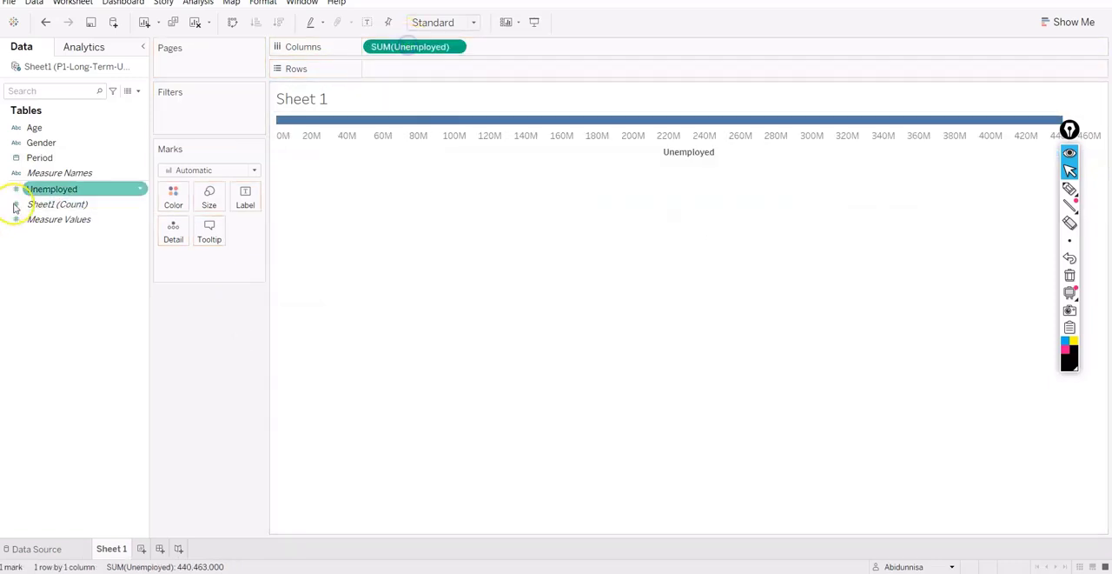
double_click(40, 156)
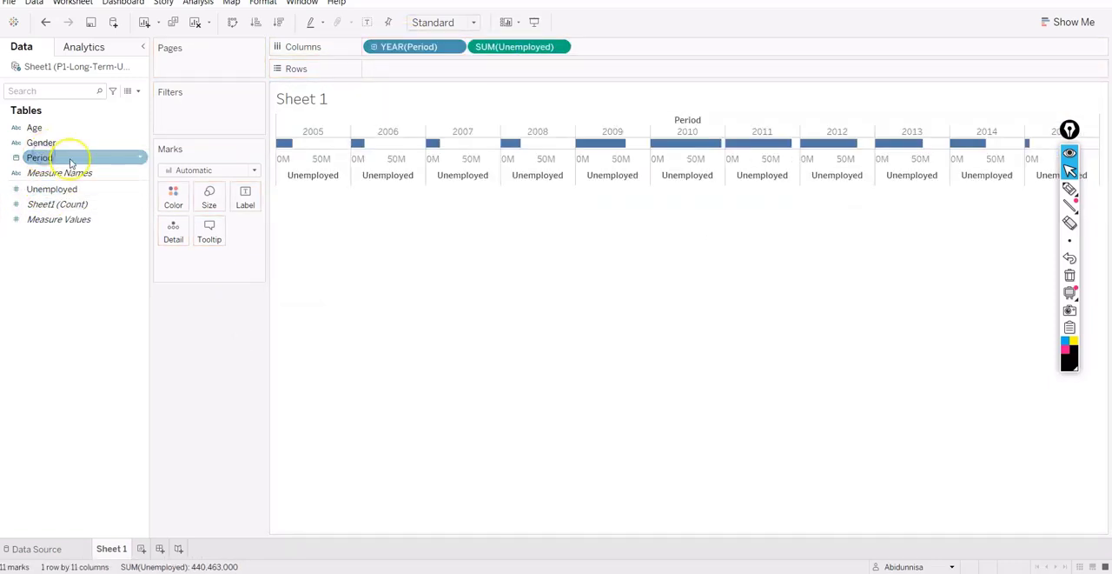
drag(417, 50, 417, 69)
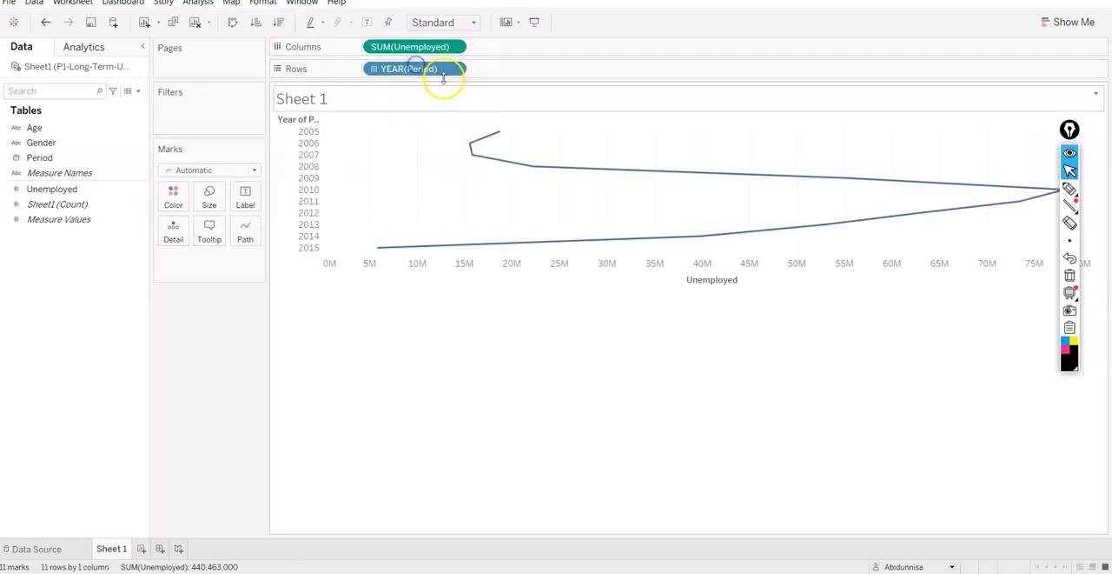
- Change Period on Rows to the continuous Year level and review its other date levels
click(452, 69)
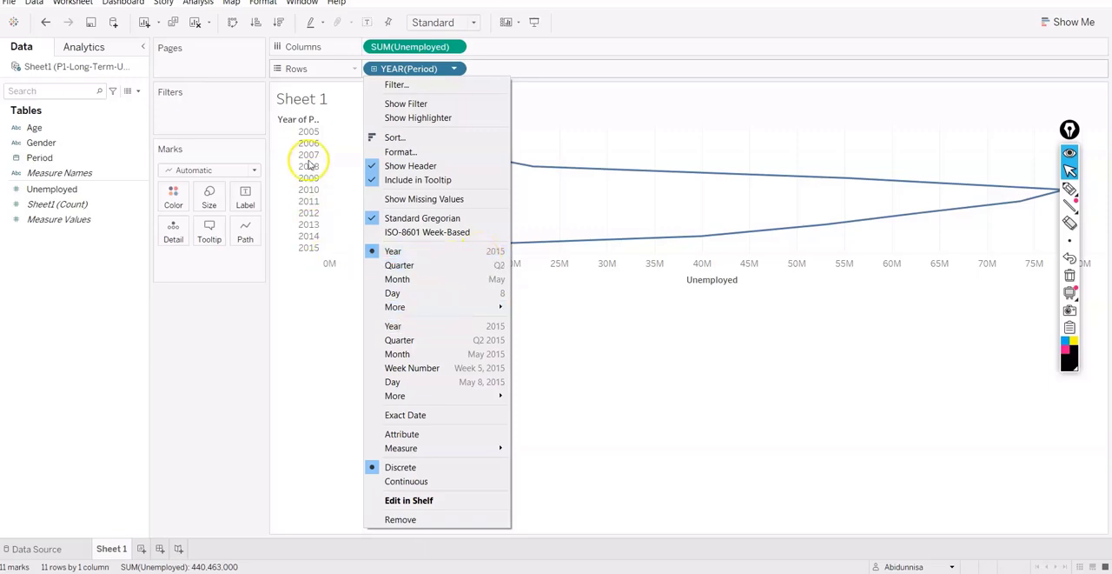
click(422, 326)
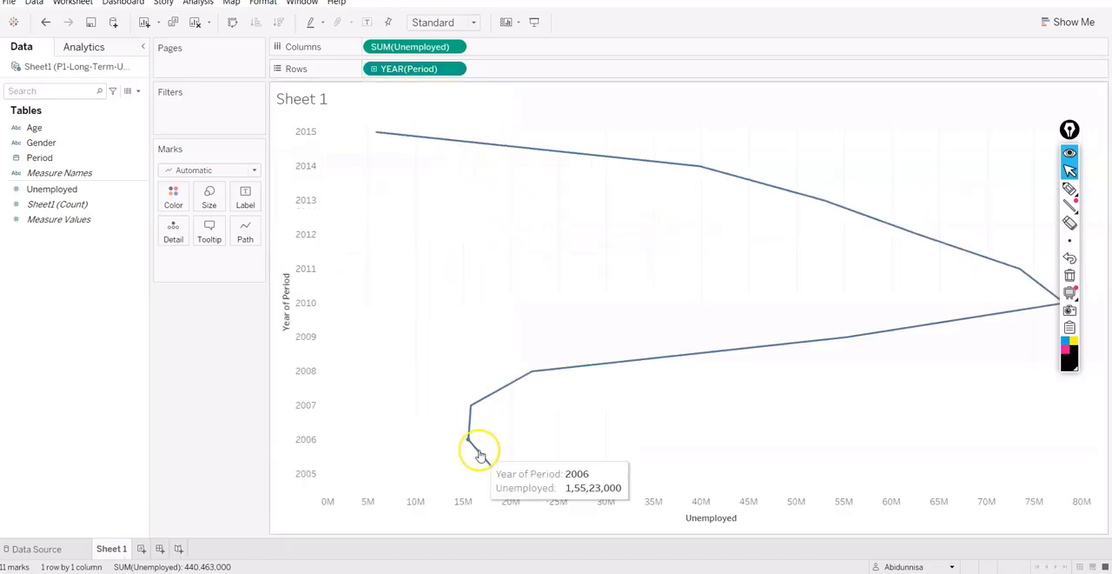
click(453, 69)
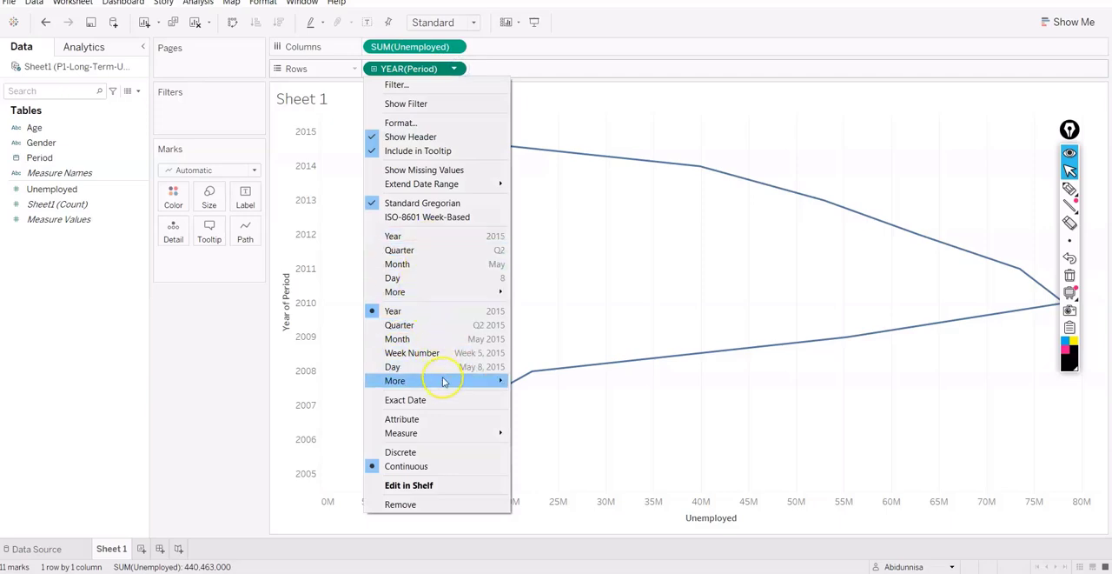
mouse_move(444, 381)
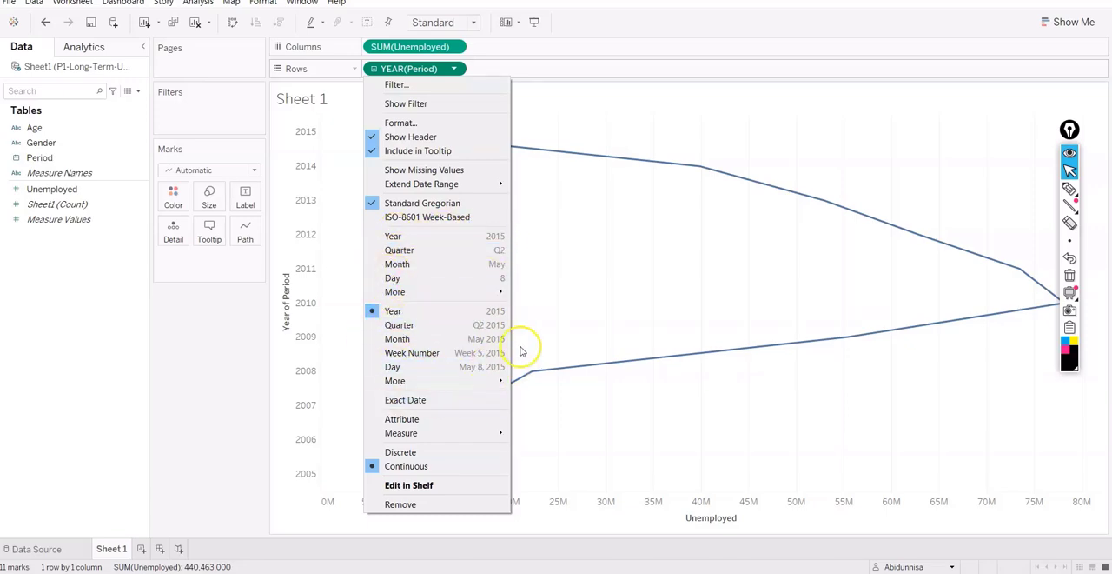
click(598, 330)
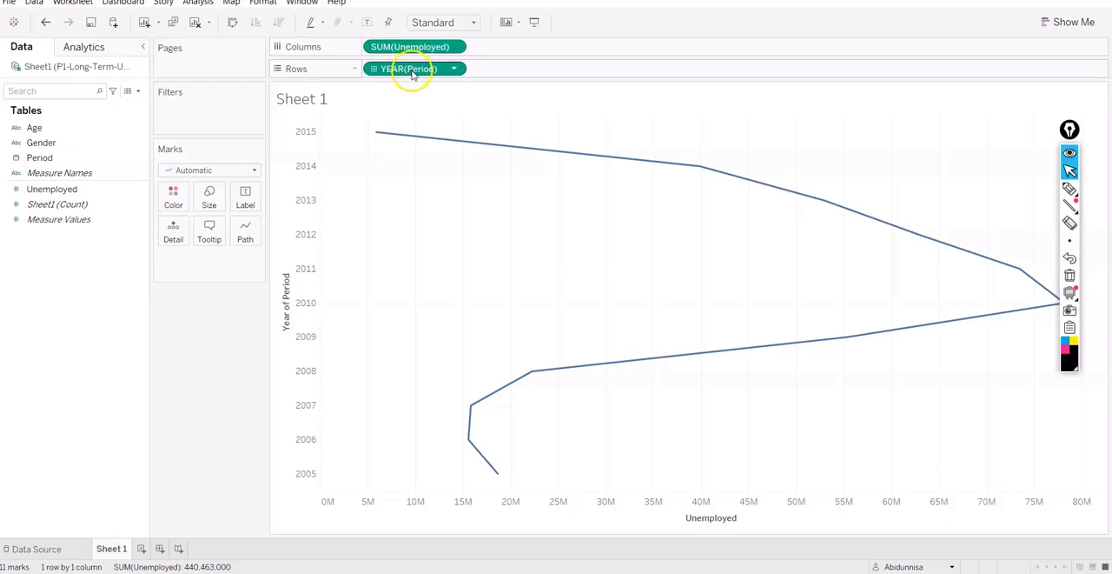
- Change the mark type of the Unemployed by year view to Shape
click(248, 171)
click(206, 275)
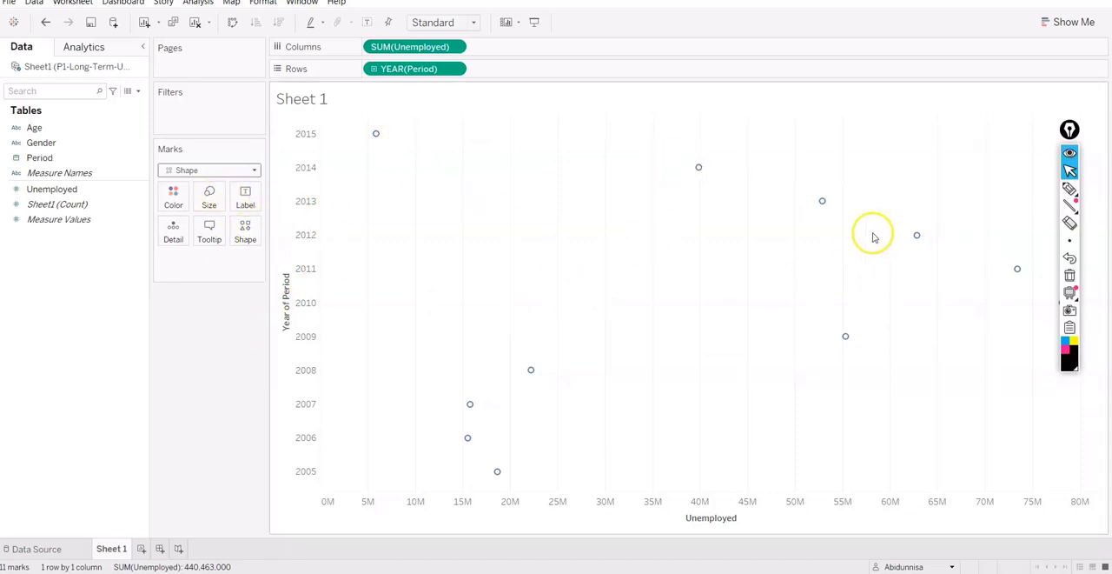
mouse_move(700, 169)
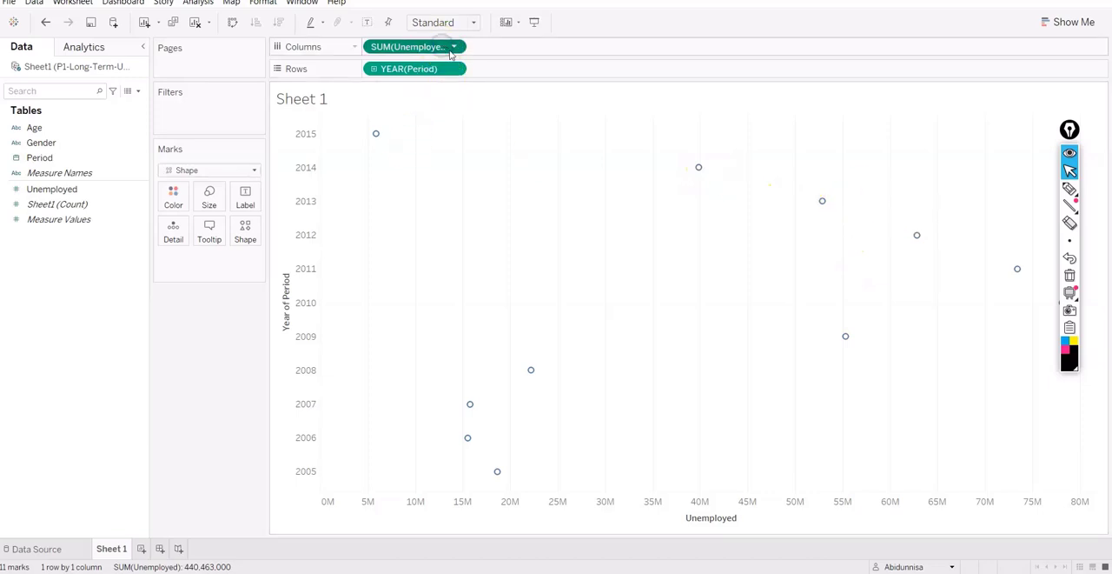
- Change the aggregation of Unemployed on Columns to Count
click(453, 47)
click(337, 50)
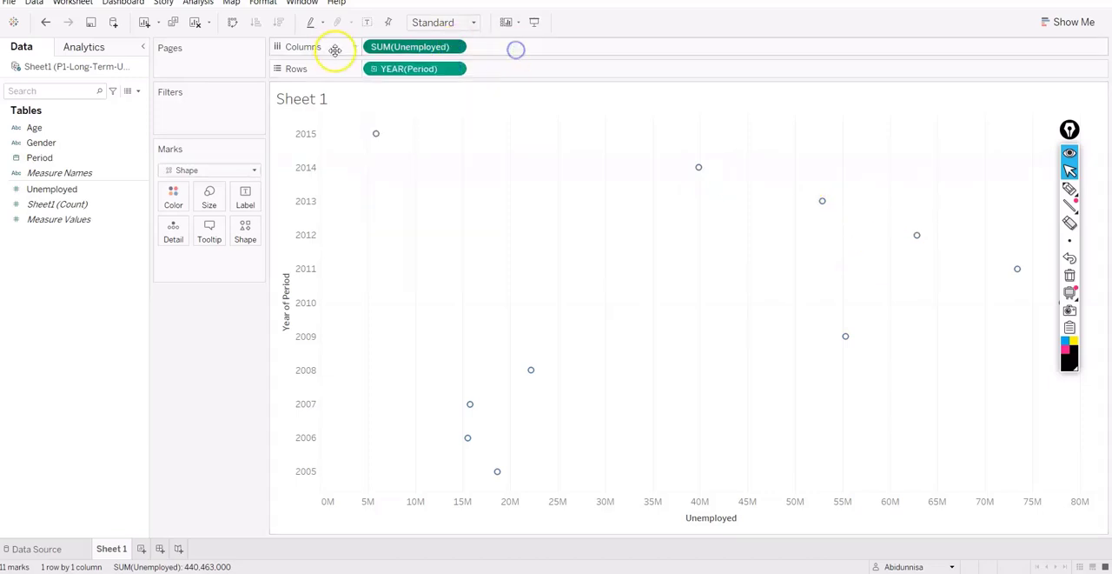
click(452, 47)
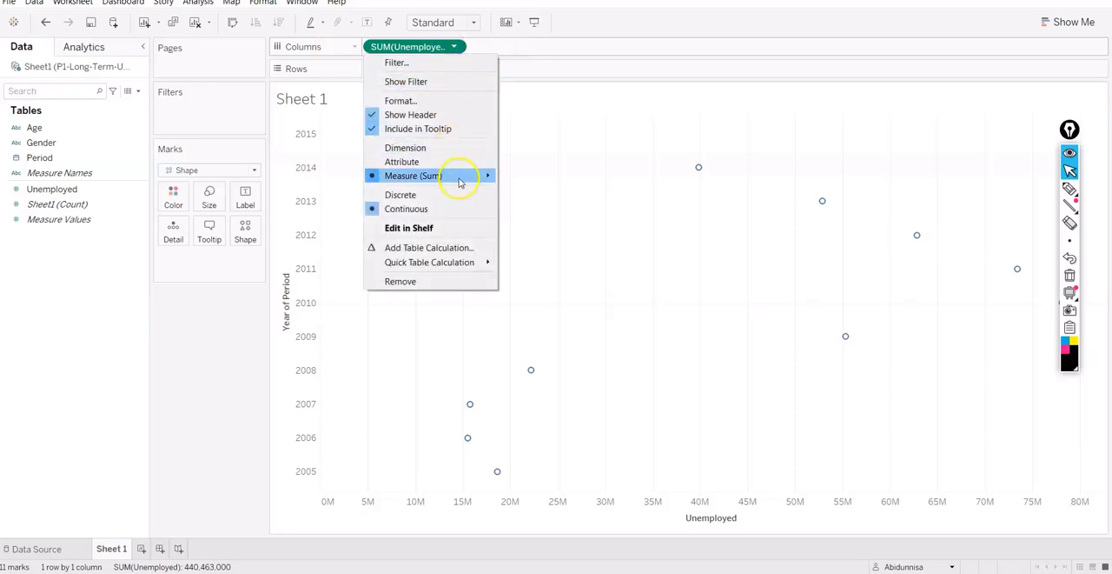
mouse_move(460, 176)
click(542, 218)
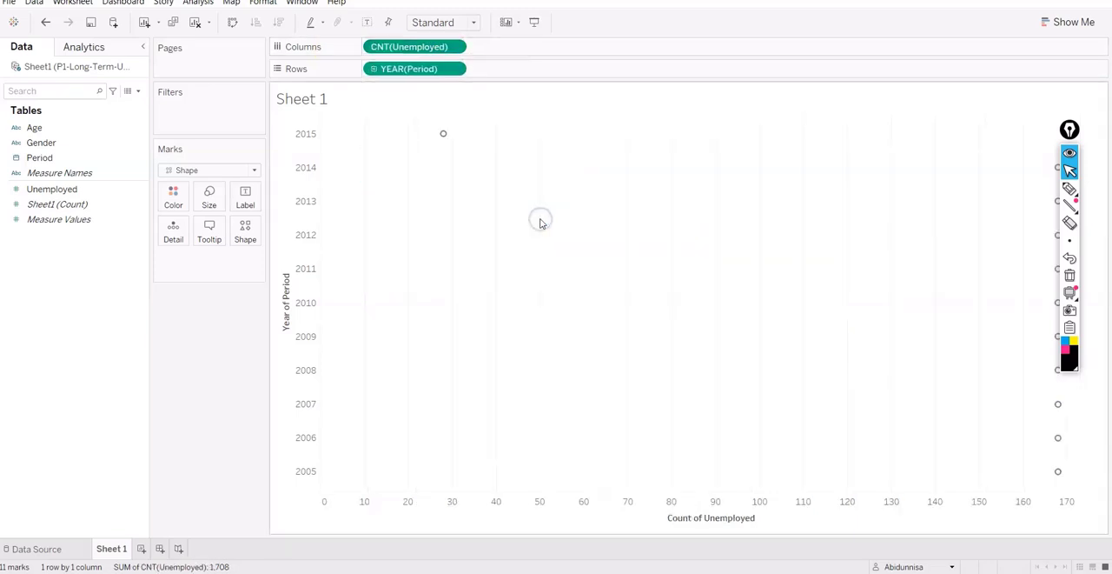
- Move the annotation toolbar off the chart's marks and change the aggregation of Unemployed on Columns to Average
drag(1070, 129, 959, 149)
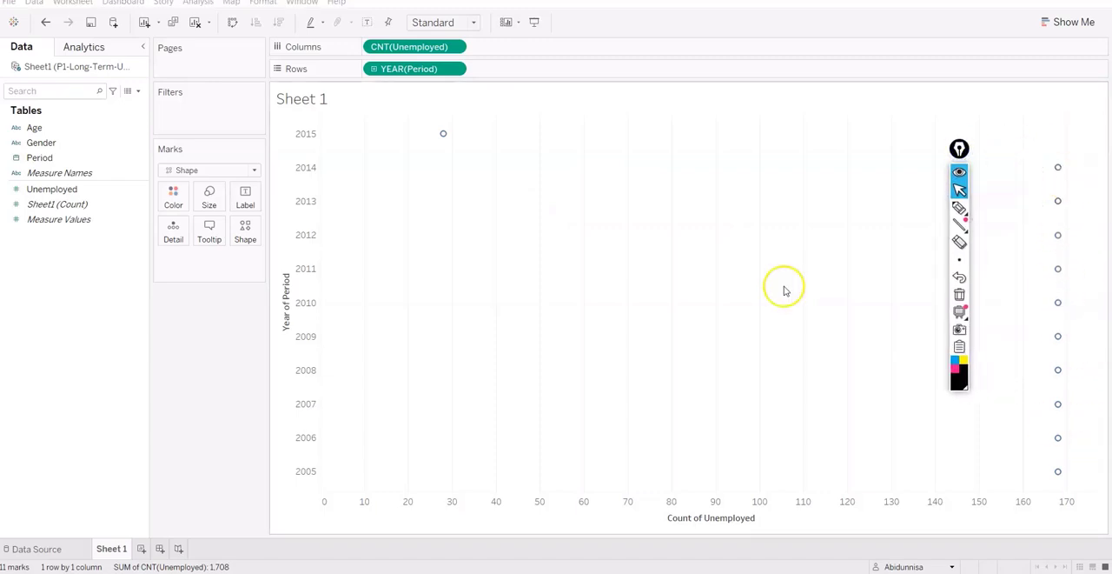
click(452, 46)
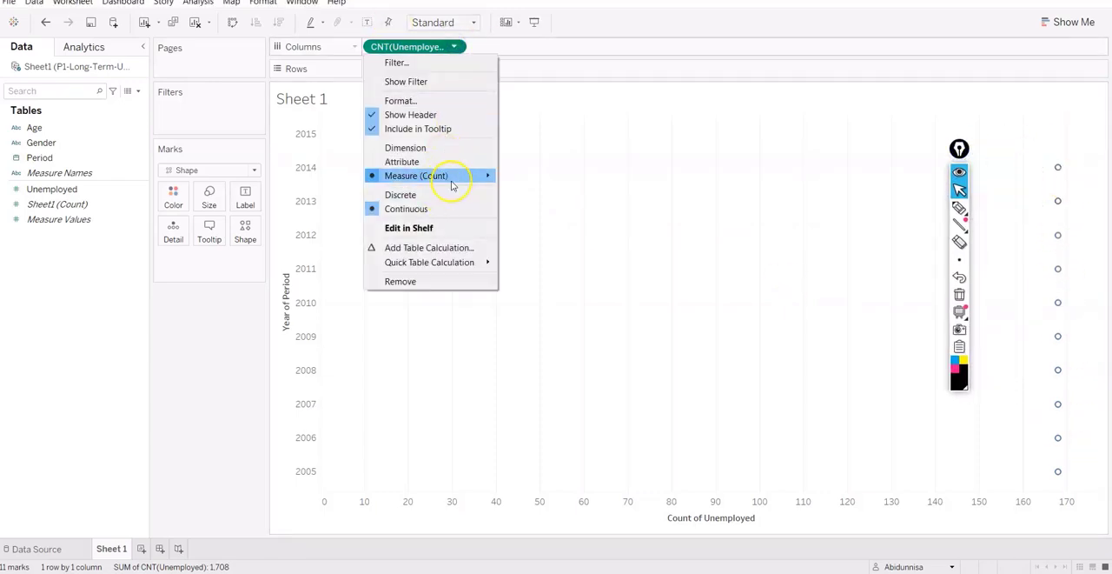
mouse_move(451, 185)
click(530, 191)
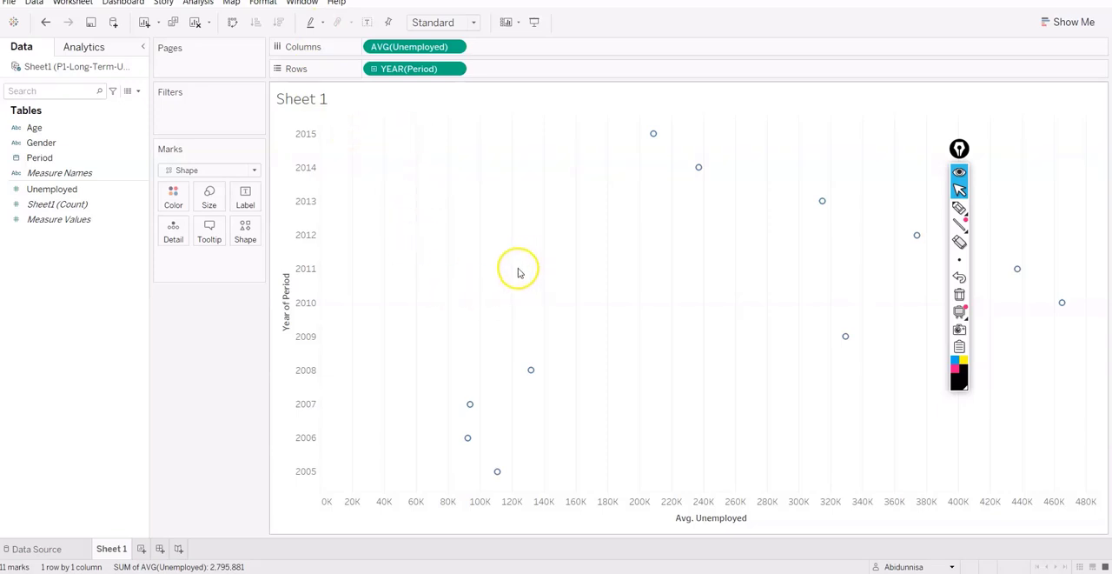
mouse_move(960, 207)
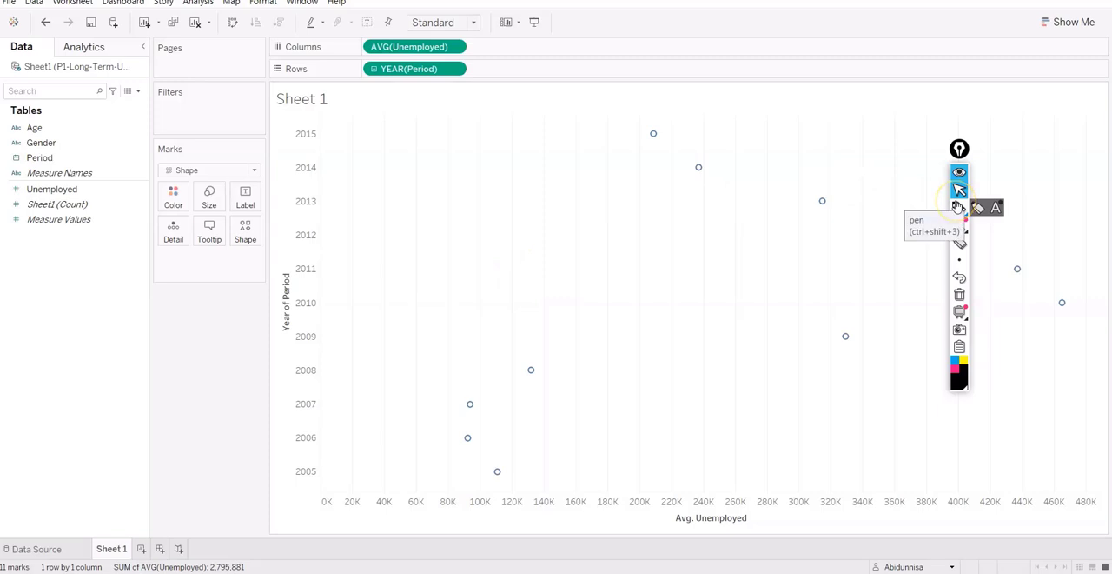